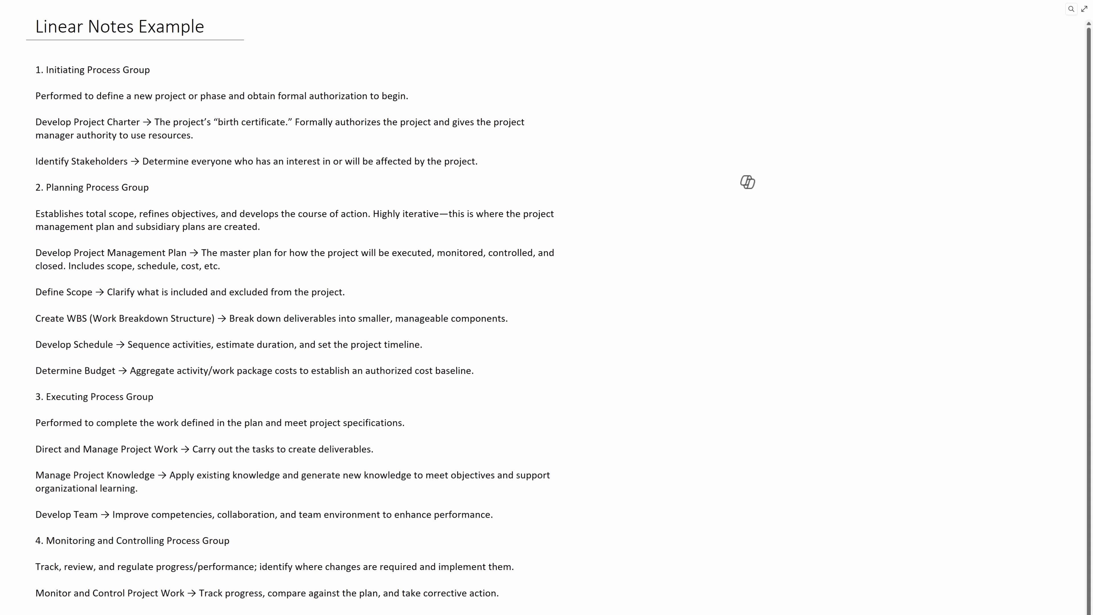
- Write two notes starting 'This' in separate containers and merge the second into the first
{"action": "scroll", "coordinate": [546, 307], "scroll_direction": "down", "scroll_amount": 3}
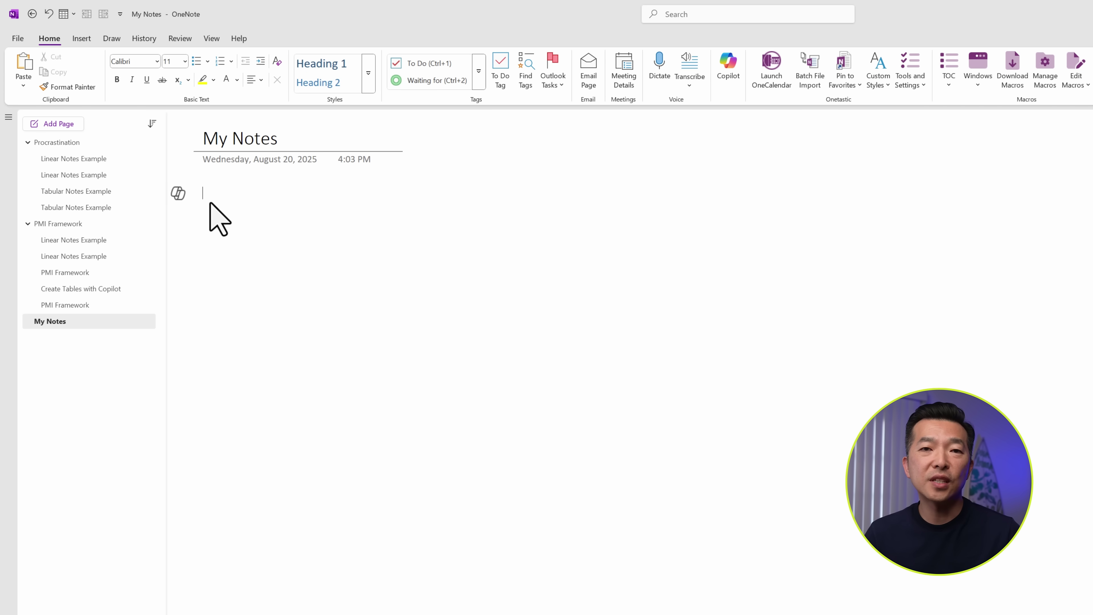
{"action": "type", "text": "This is my notes"}
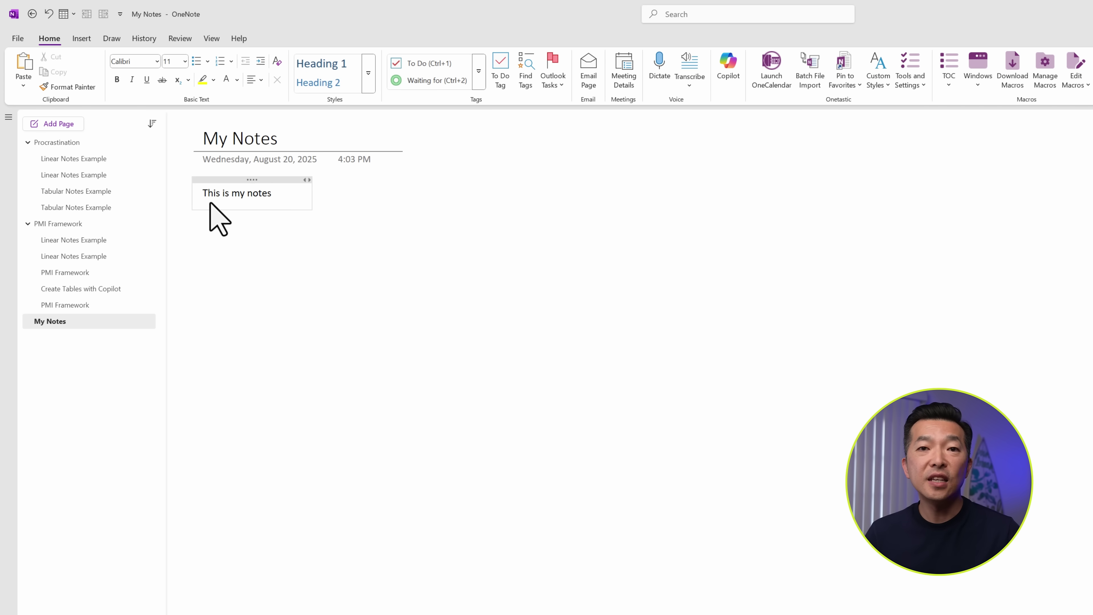
{"action": "left_click", "coordinate": [668, 399]}
{"action": "type", "text": "This is also my notes"}
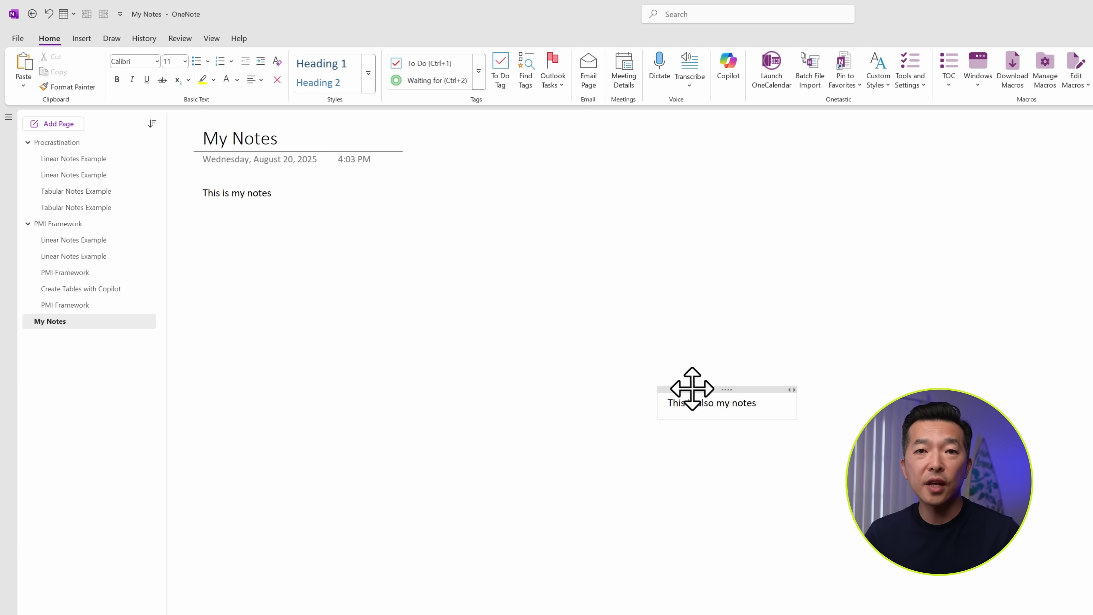
{"action": "left_click_drag", "start_coordinate": [697, 389], "coordinate": [214, 205]}
- Add a third note starting 'An' and move it next to the other notes
{"action": "left_click", "coordinate": [450, 225]}
{"action": "type", "text": "Ane another note"}
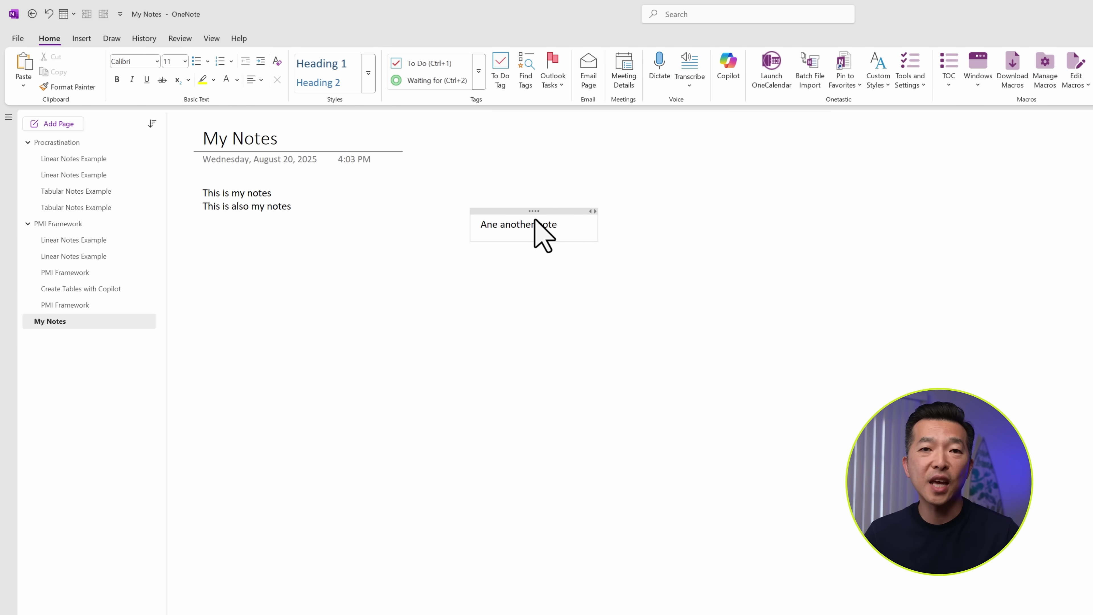
{"action": "left_click_drag", "start_coordinate": [495, 211], "coordinate": [383, 188]}
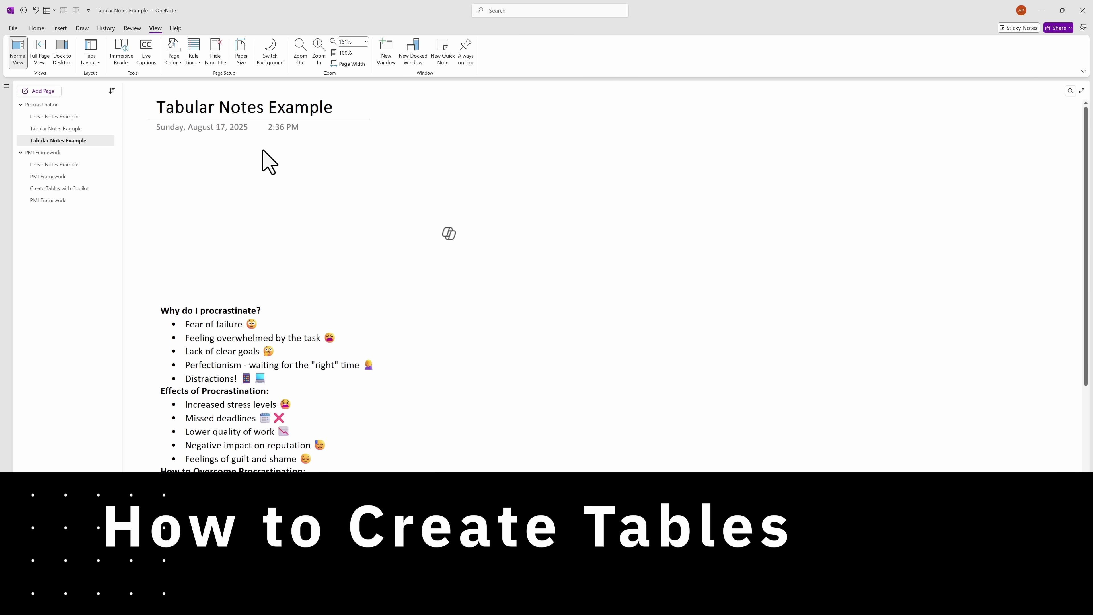
- Insert an empty three-column, two-row table from the Insert tab's Table grid
{"action": "left_click", "coordinate": [61, 27]}
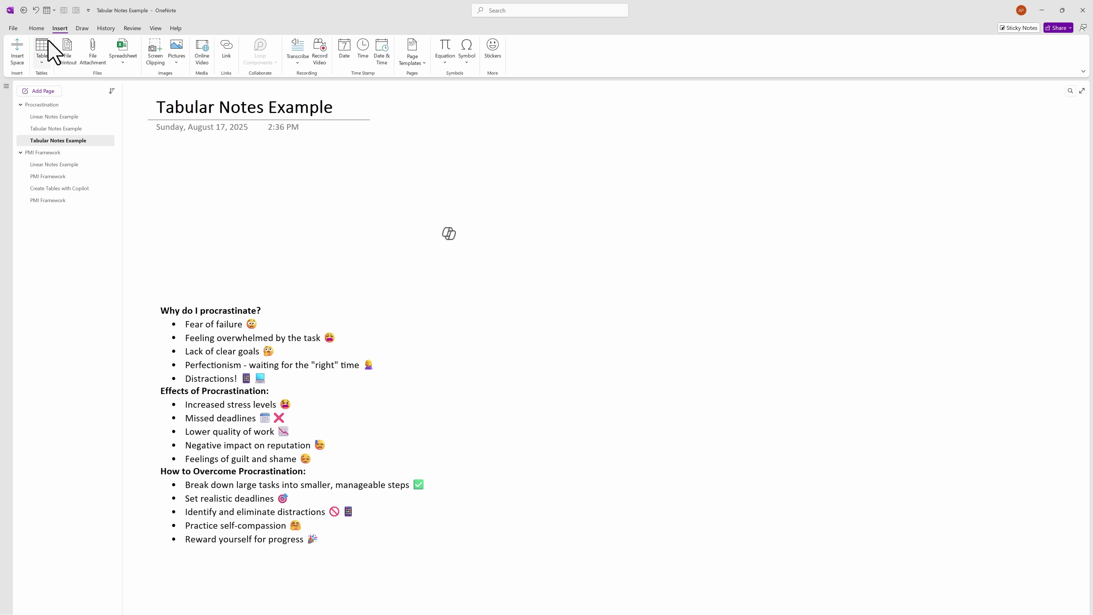
{"action": "left_click", "coordinate": [42, 53]}
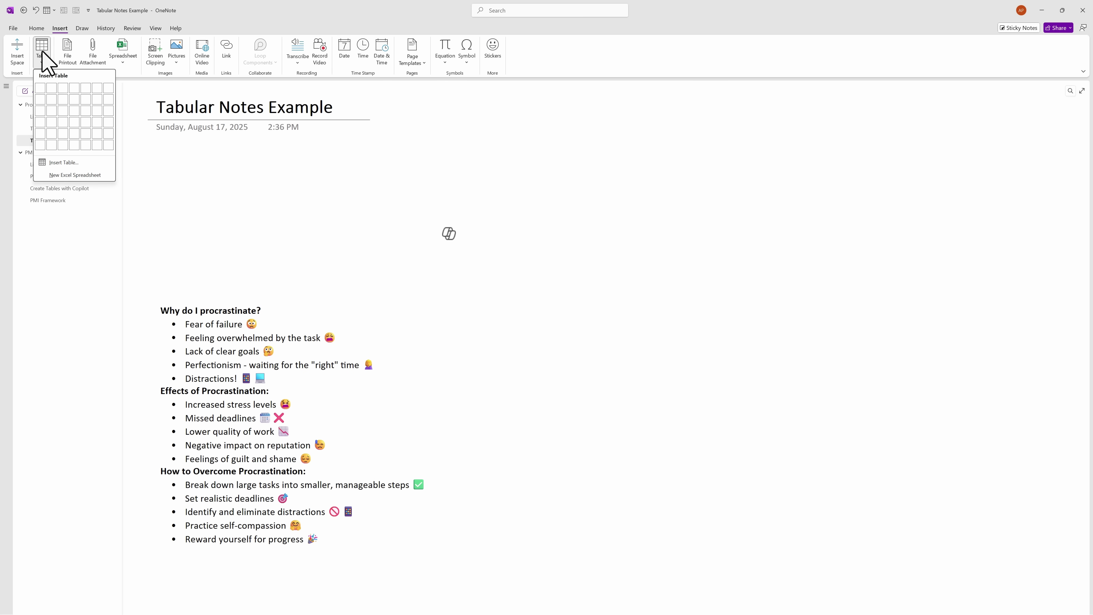
{"action": "left_click", "coordinate": [70, 113]}
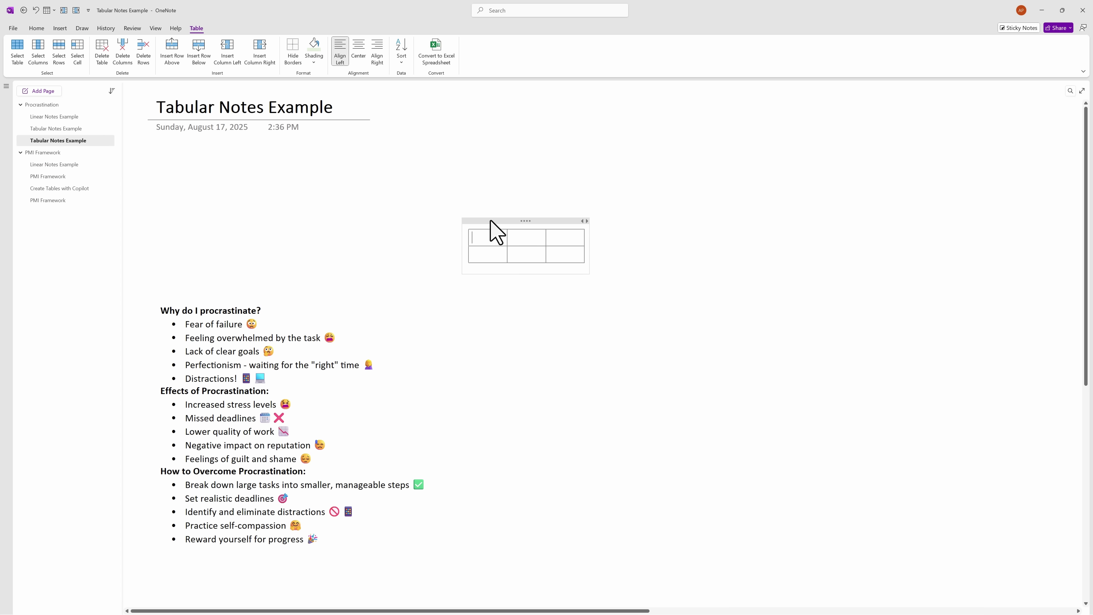
- Move the table below the date and place the three procrastination headings in its header cells
{"action": "left_click_drag", "start_coordinate": [490, 220], "coordinate": [189, 158]}
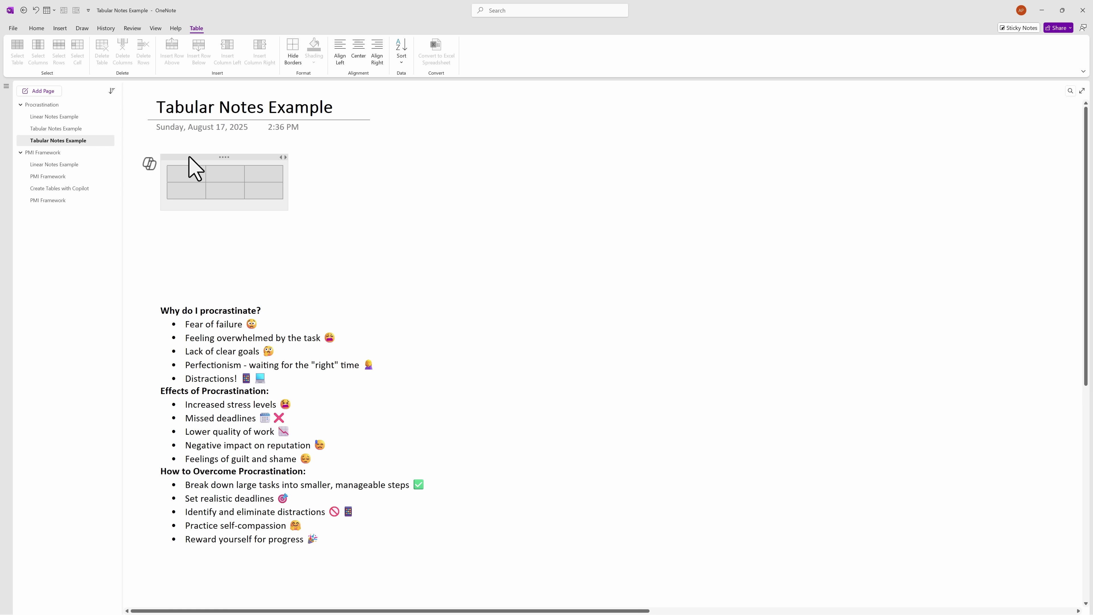
{"action": "left_click", "coordinate": [274, 312]}
{"action": "left_click_drag", "start_coordinate": [274, 311], "coordinate": [164, 180]}
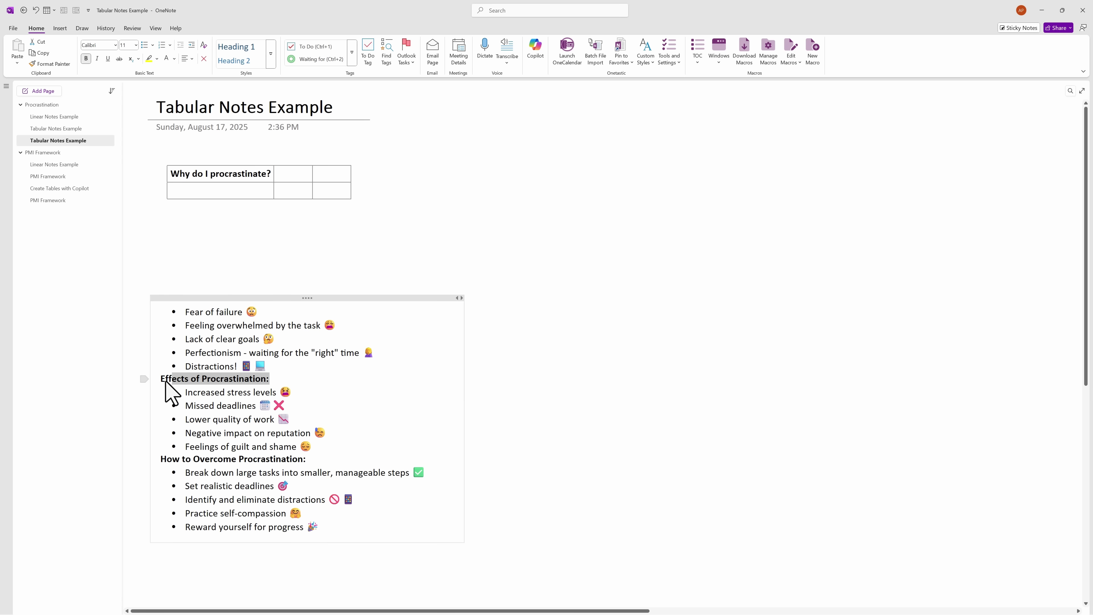
{"action": "left_click", "coordinate": [151, 380]}
{"action": "left_click_drag", "start_coordinate": [143, 387], "coordinate": [264, 183]}
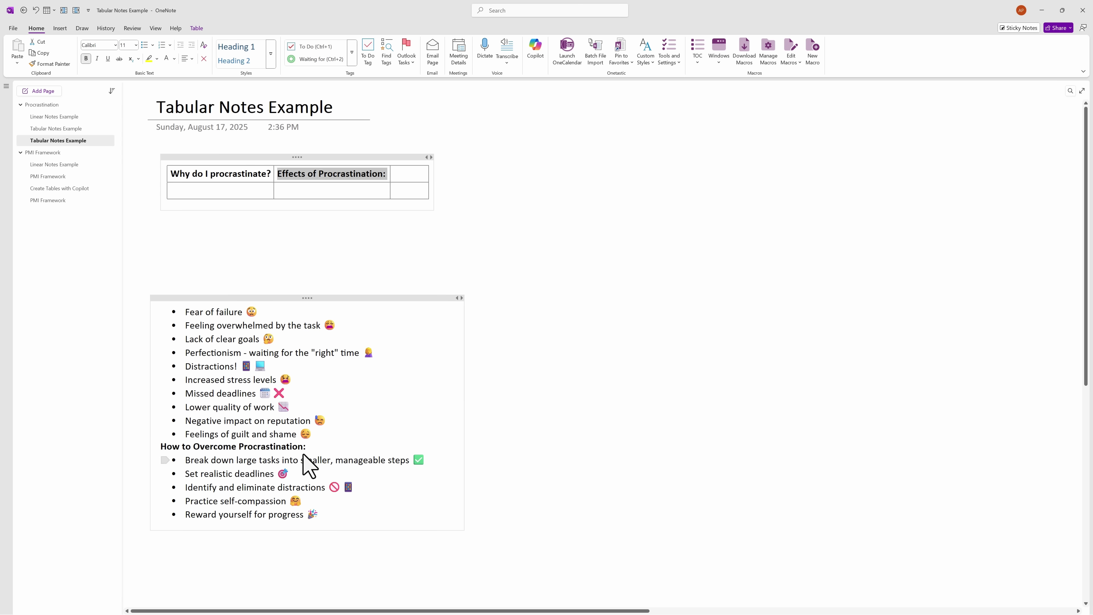
{"action": "left_click_drag", "start_coordinate": [308, 449], "coordinate": [400, 176]}
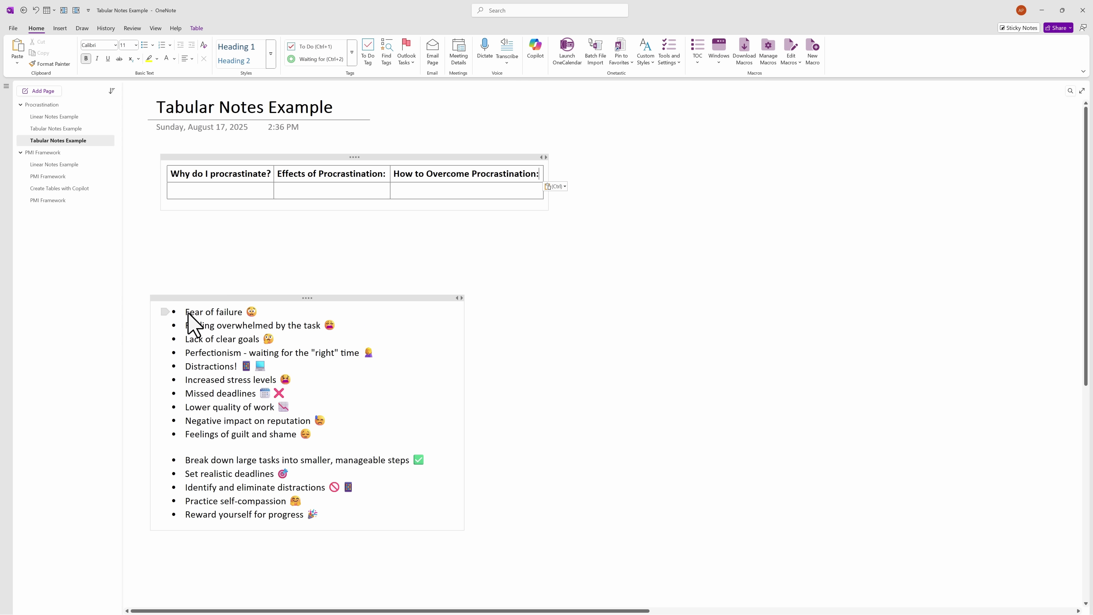
- Move the causes, effects and remedies bullet lists into the cells under their headings
{"action": "left_click_drag", "start_coordinate": [187, 317], "coordinate": [252, 188]}
{"action": "left_click_drag", "start_coordinate": [199, 318], "coordinate": [375, 229]}
{"action": "left_click_drag", "start_coordinate": [184, 326], "coordinate": [534, 235]}
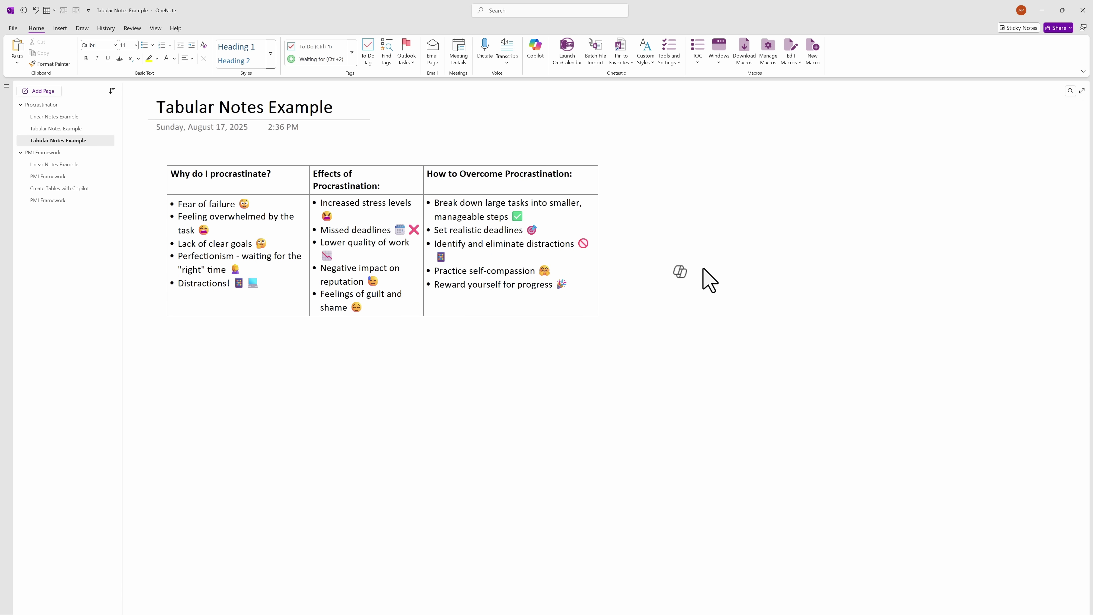
{"action": "left_click", "coordinate": [452, 184]}
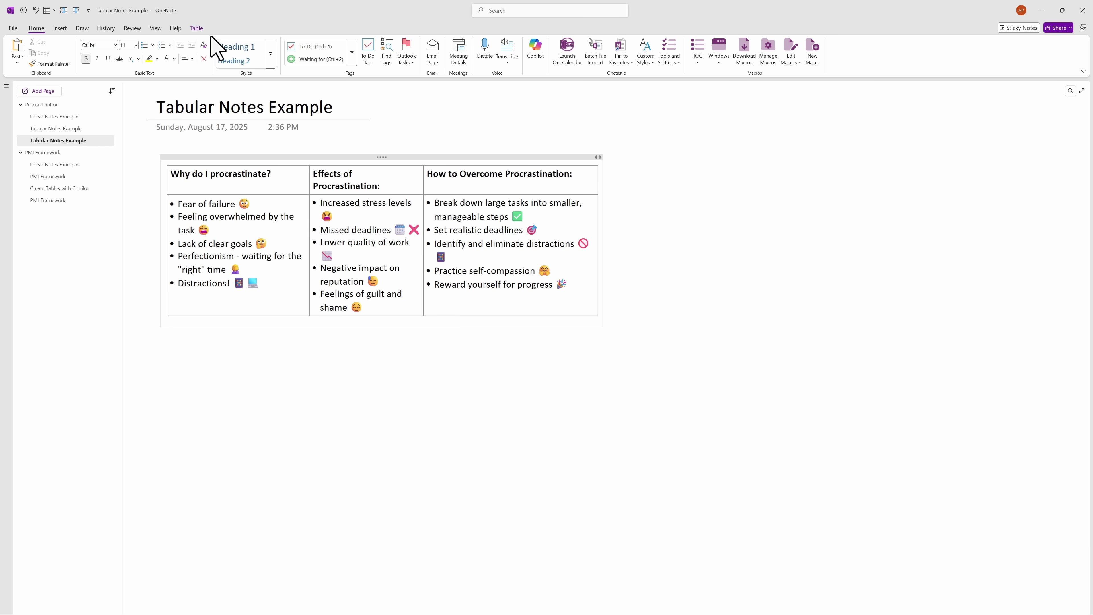
{"action": "left_click", "coordinate": [196, 28]}
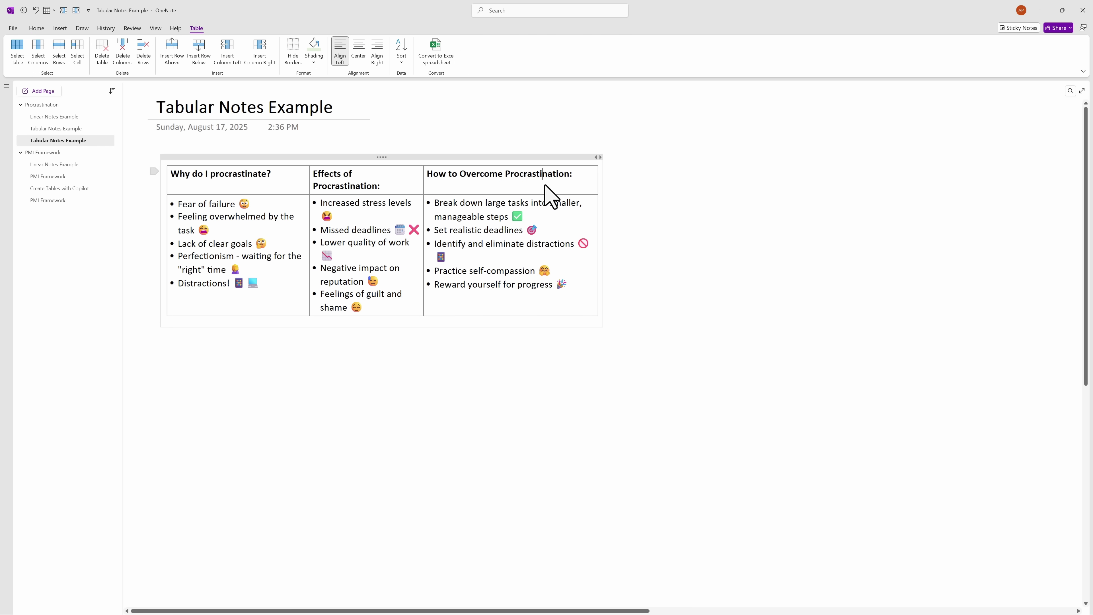
{"action": "left_click", "coordinate": [260, 52]}
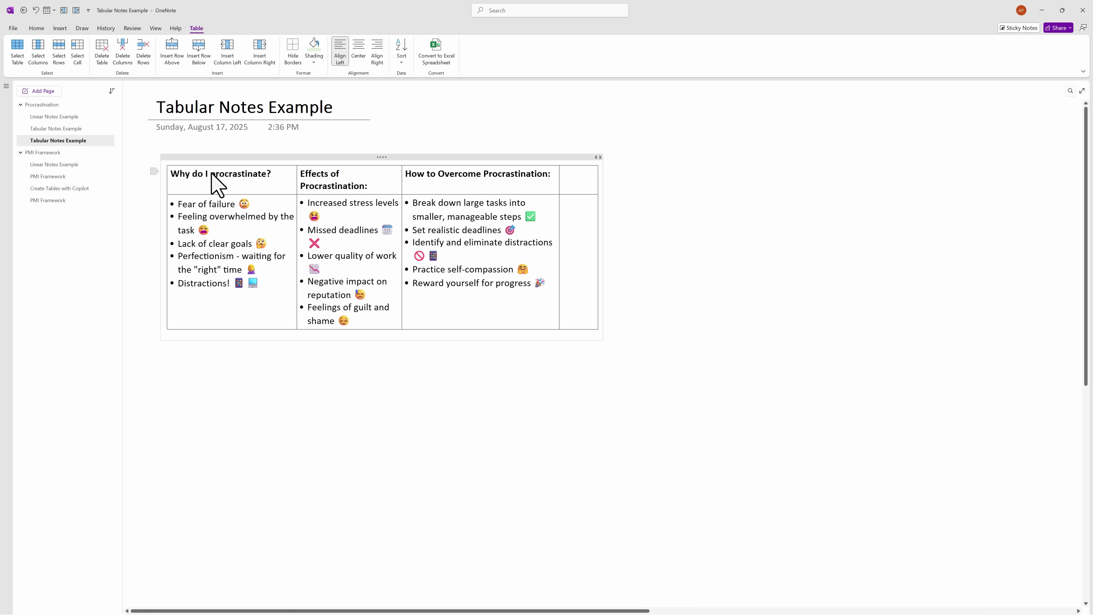
{"action": "left_click", "coordinate": [226, 51]}
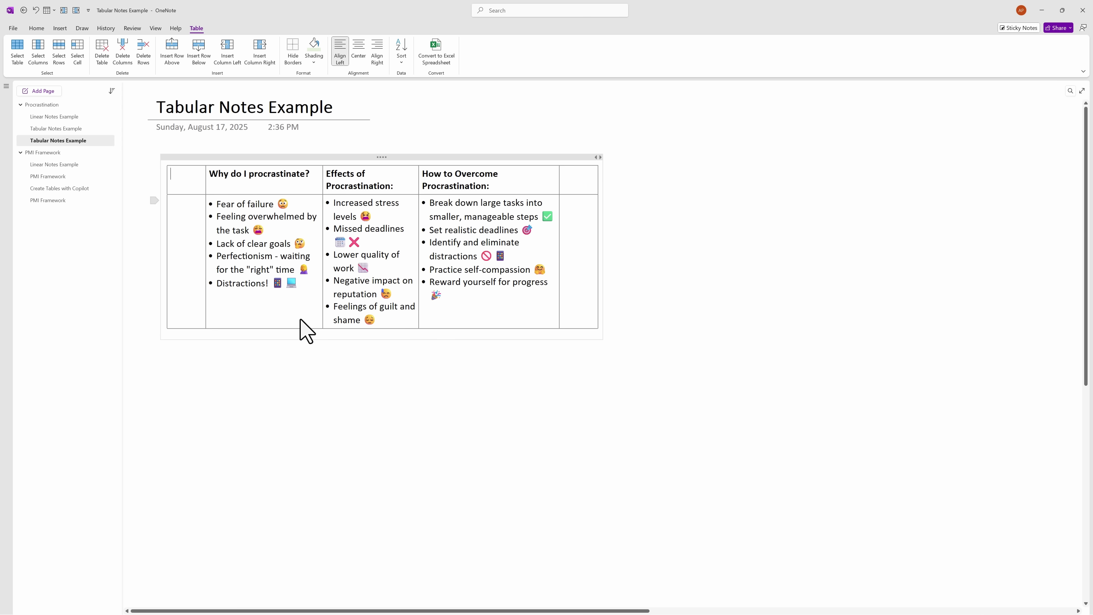
{"action": "left_click", "coordinate": [199, 51]}
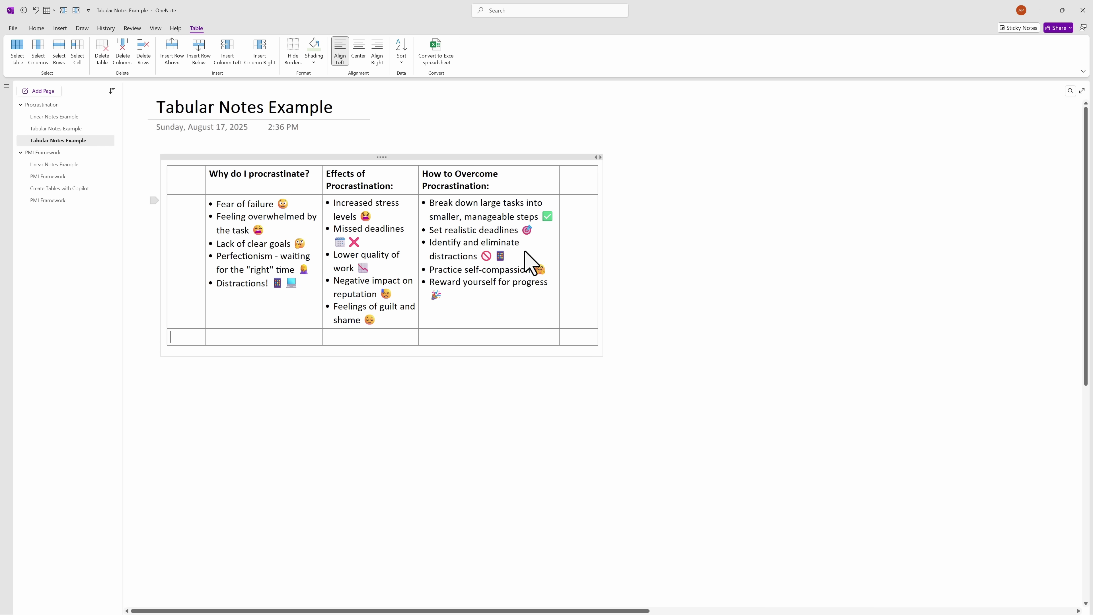
{"action": "left_click_drag", "start_coordinate": [193, 189], "coordinate": [586, 342]}
{"action": "key", "text": "Delete"}
{"action": "key", "text": "Delete"}
{"action": "left_click_drag", "start_coordinate": [586, 190], "coordinate": [581, 271]}
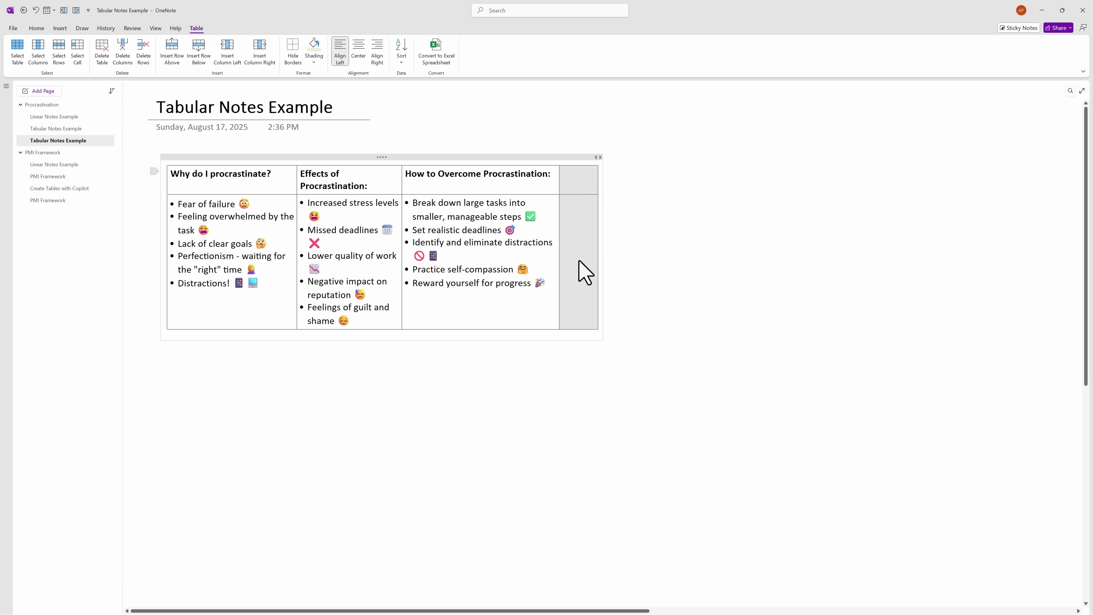
{"action": "key", "text": "Delete"}
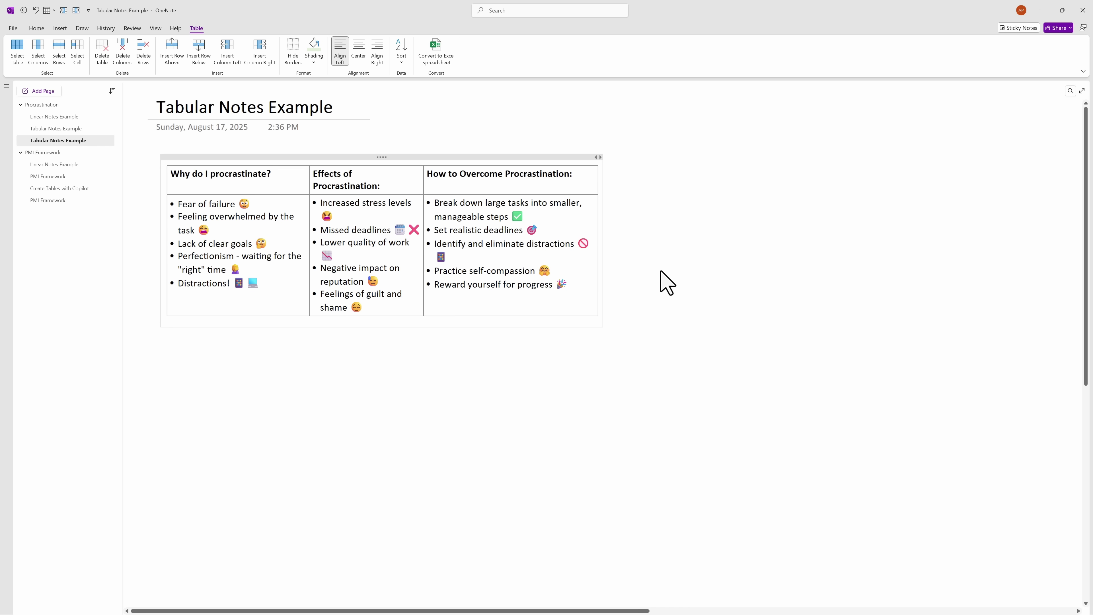
{"action": "left_click", "coordinate": [688, 322]}
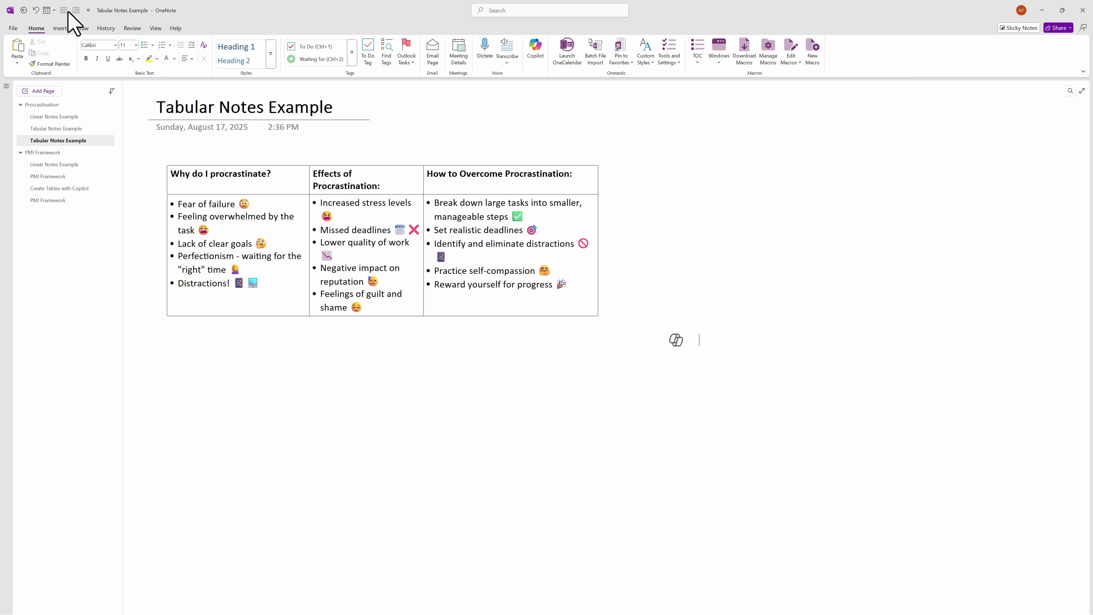
- In Quick Access Toolbar options, choose commands from Table Tools | Table Tab, review column commands, and confirm
{"action": "left_click", "coordinate": [12, 29]}
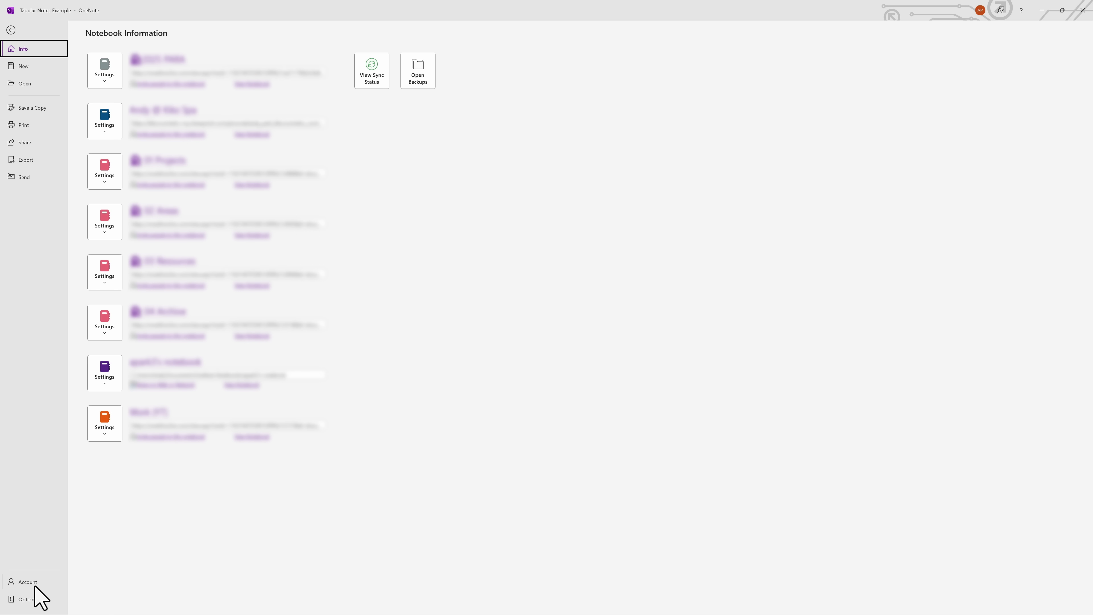
{"action": "key", "text": "Escape"}
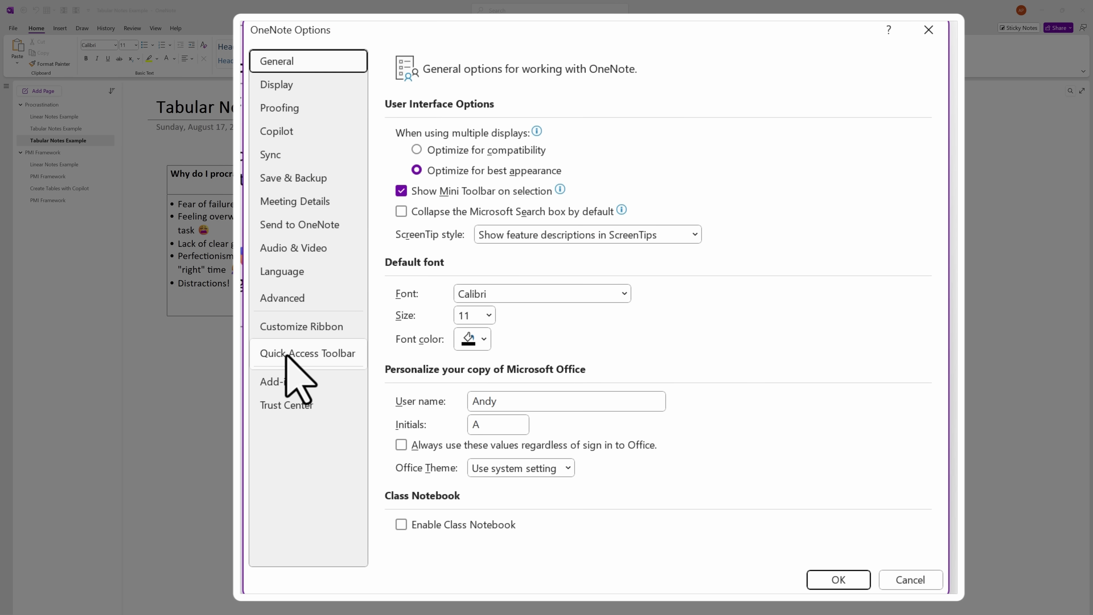
{"action": "left_click", "coordinate": [286, 356]}
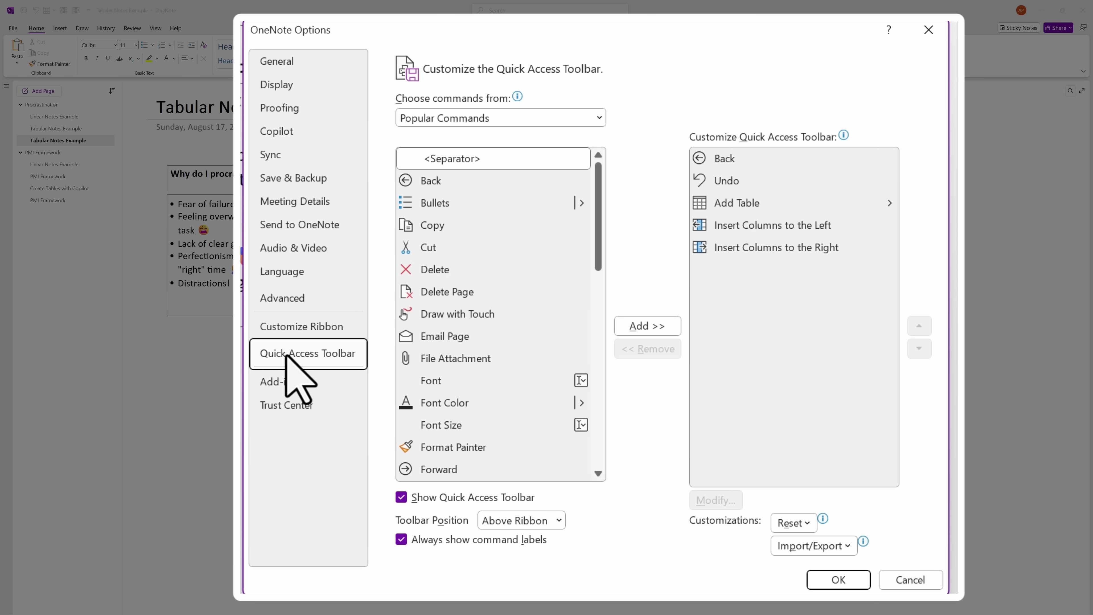
{"action": "left_click", "coordinate": [569, 117]}
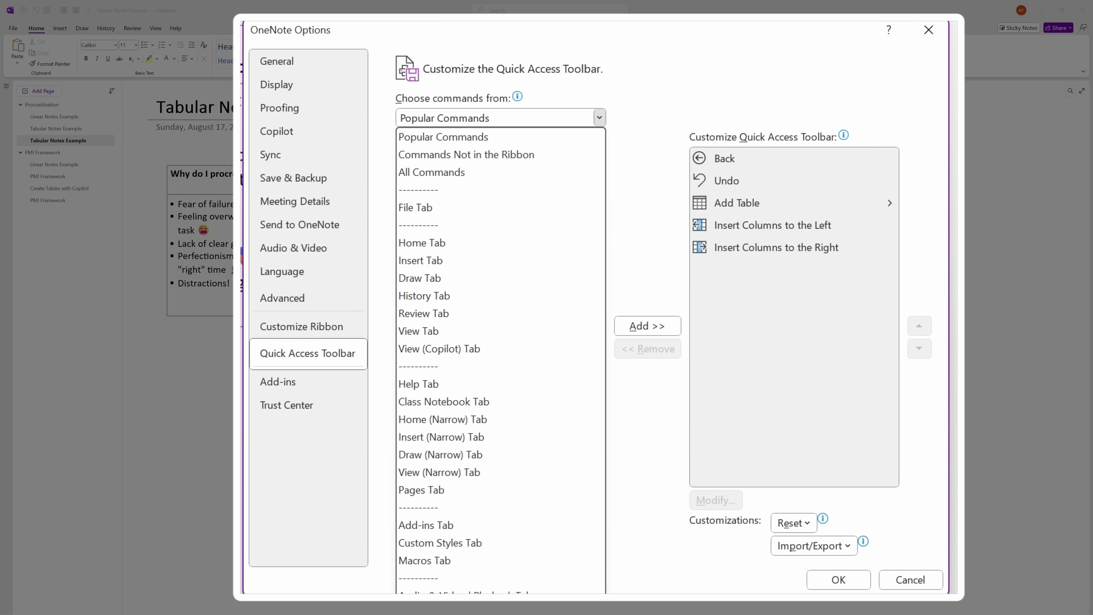
{"action": "key", "text": "Return"}
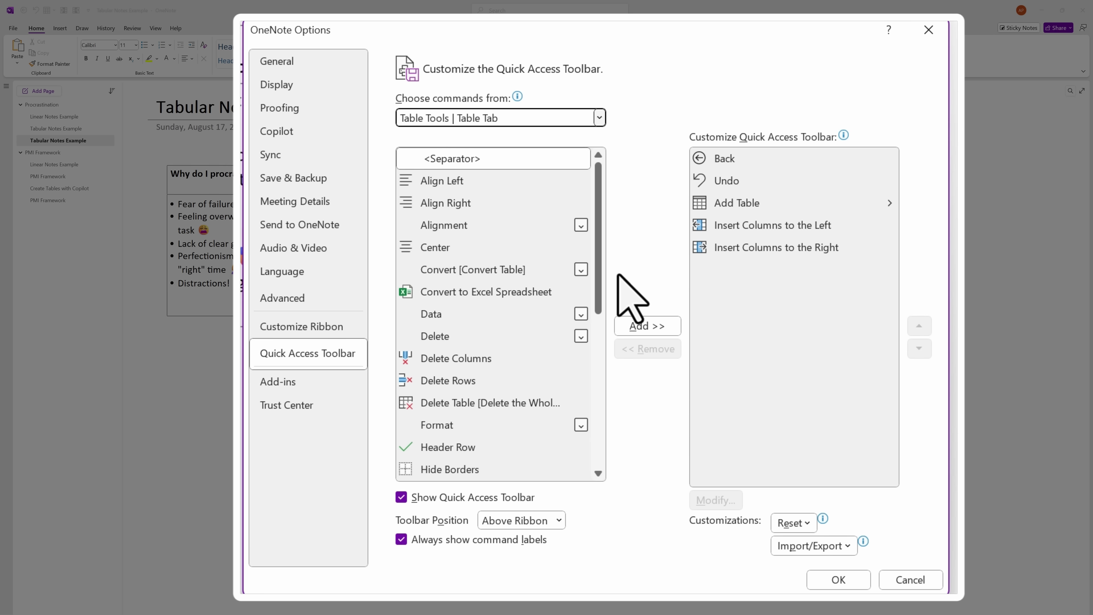
{"action": "scroll", "coordinate": [598, 242], "scroll_direction": "down", "scroll_amount": 2}
{"action": "left_click_drag", "start_coordinate": [596, 326], "coordinate": [598, 354]}
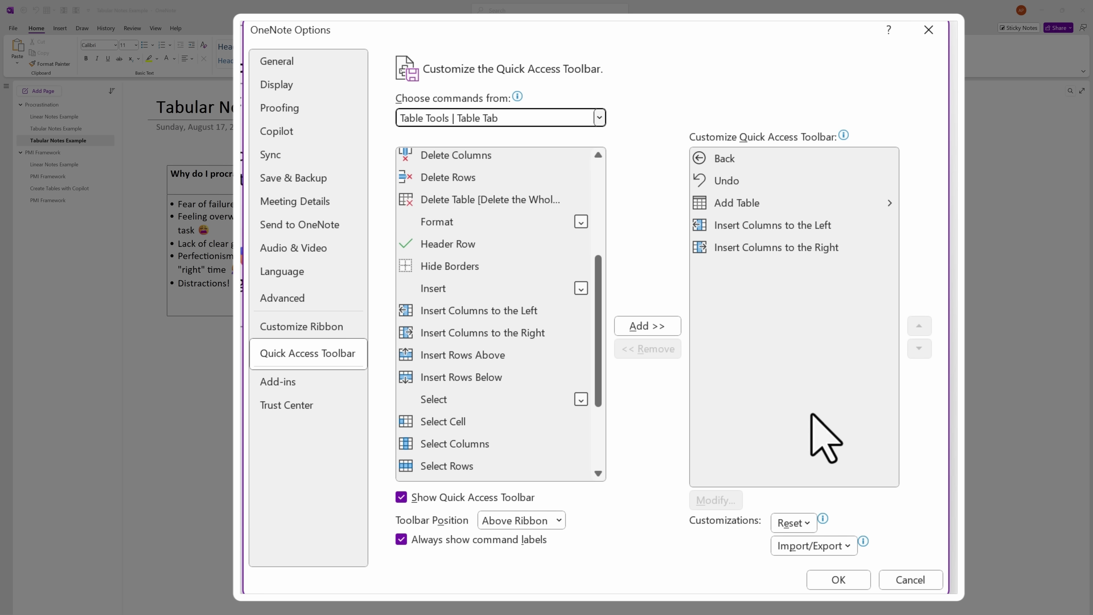
{"action": "left_click", "coordinate": [838, 580]}
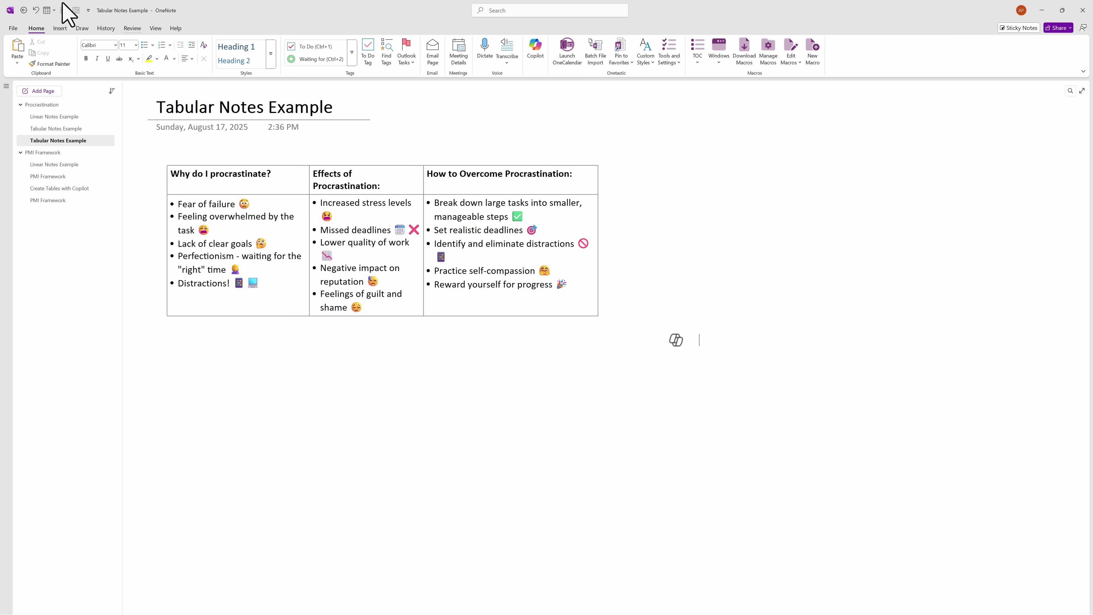
- Add two empty columns on each side of the header cell and extra empty rows below
{"action": "left_click", "coordinate": [574, 192]}
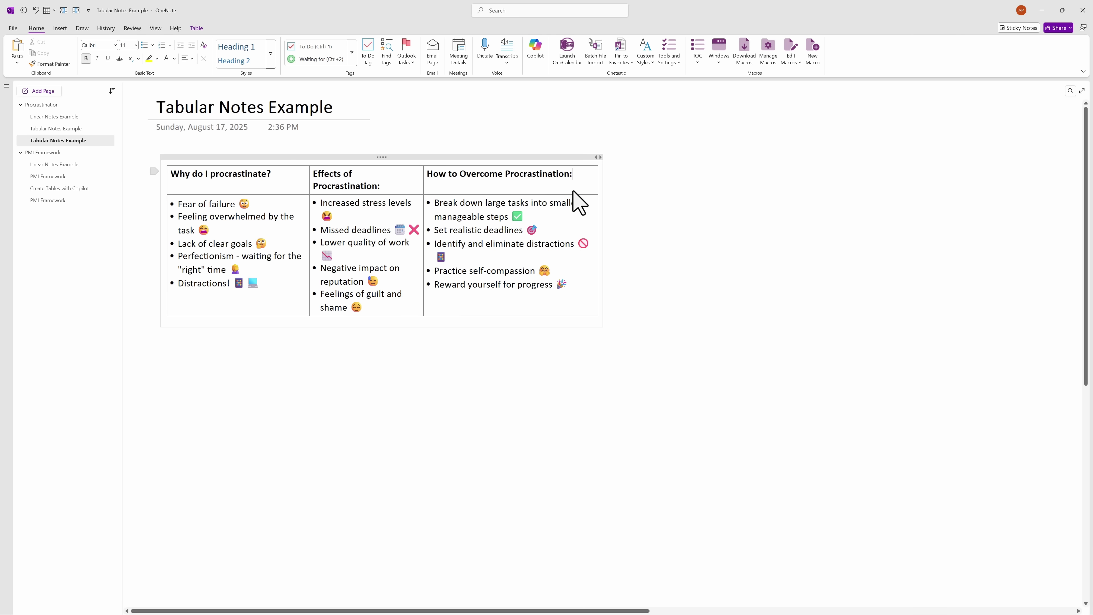
{"action": "left_click", "coordinate": [77, 10]}
{"action": "left_click", "coordinate": [77, 10]}
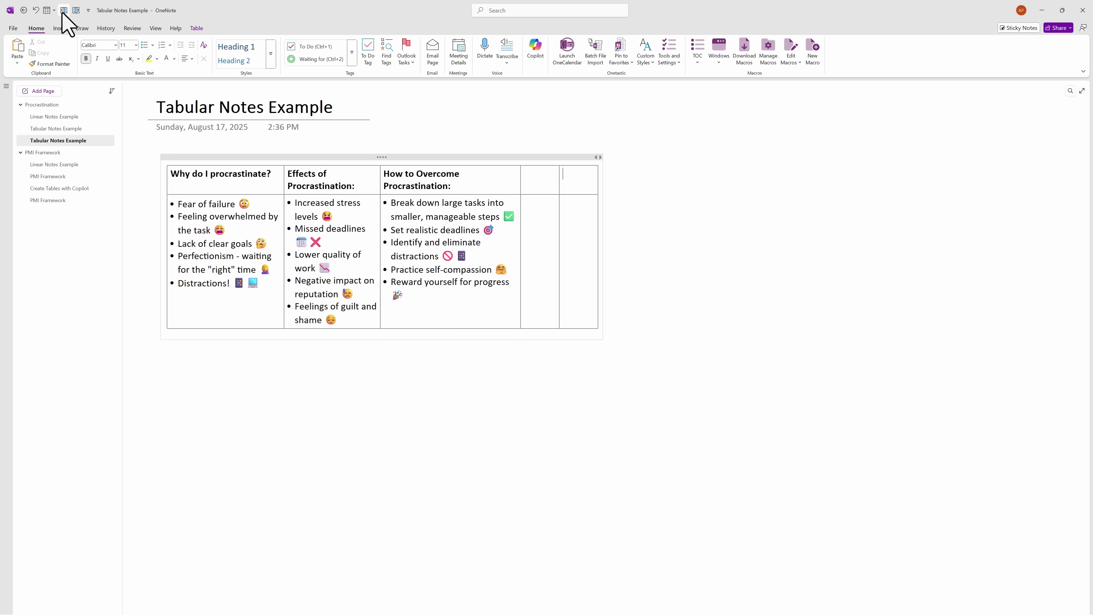
{"action": "left_click", "coordinate": [63, 12]}
{"action": "left_click", "coordinate": [63, 12]}
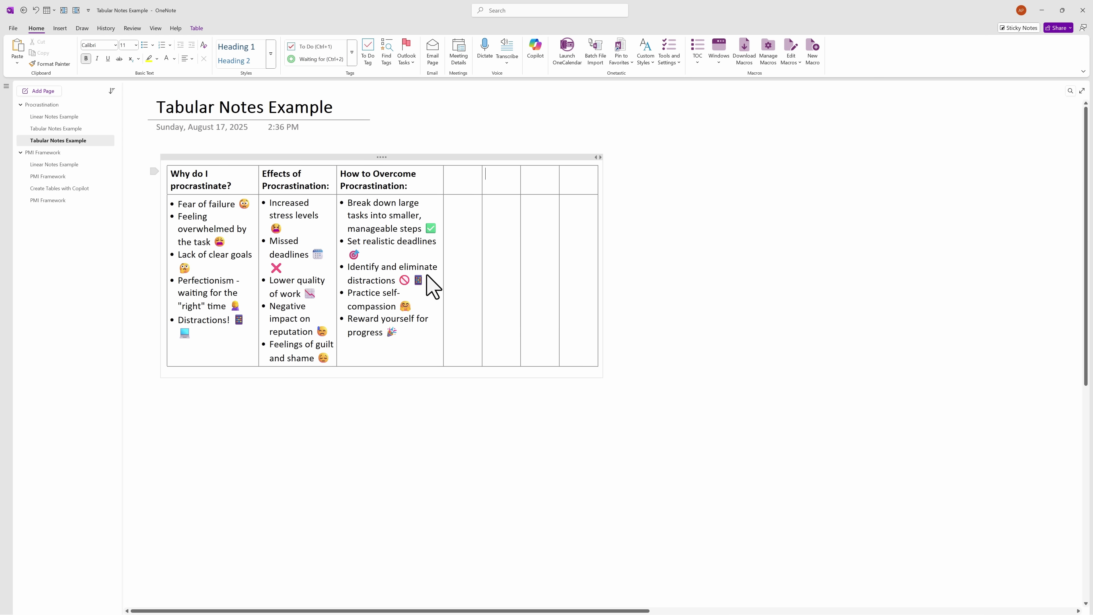
{"action": "left_click", "coordinate": [473, 349]}
{"action": "key", "text": "ctrl+Return"}
{"action": "key", "text": "ctrl+Return"}
{"action": "key", "text": "ctrl+Return"}
{"action": "key", "text": "ctrl+Return"}
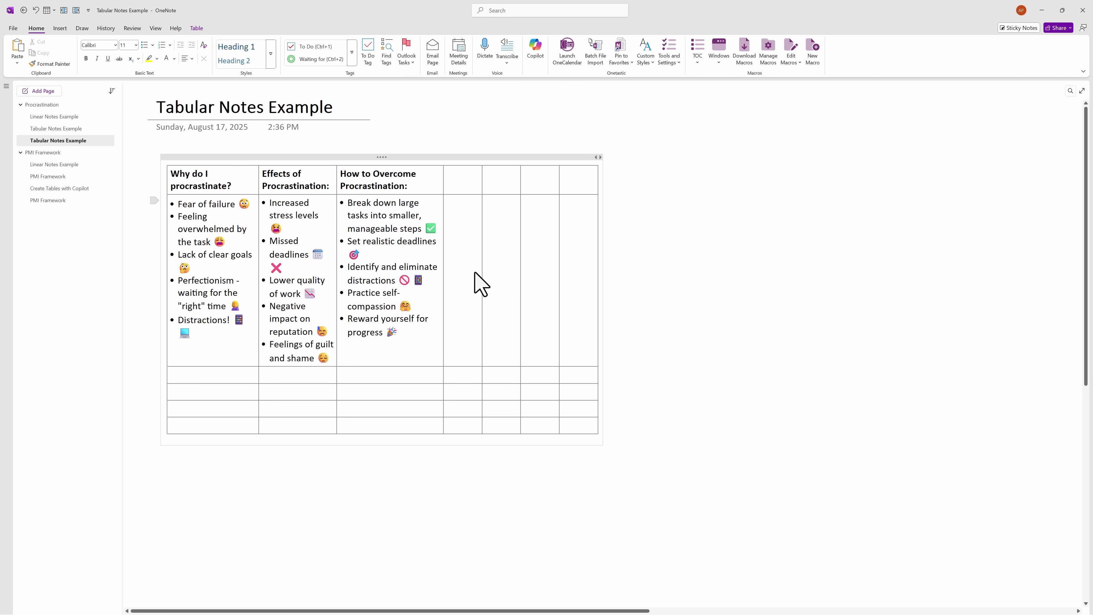
- Delete the four empty added columns and the four empty added rows
{"action": "left_click_drag", "start_coordinate": [451, 182], "coordinate": [548, 383]}
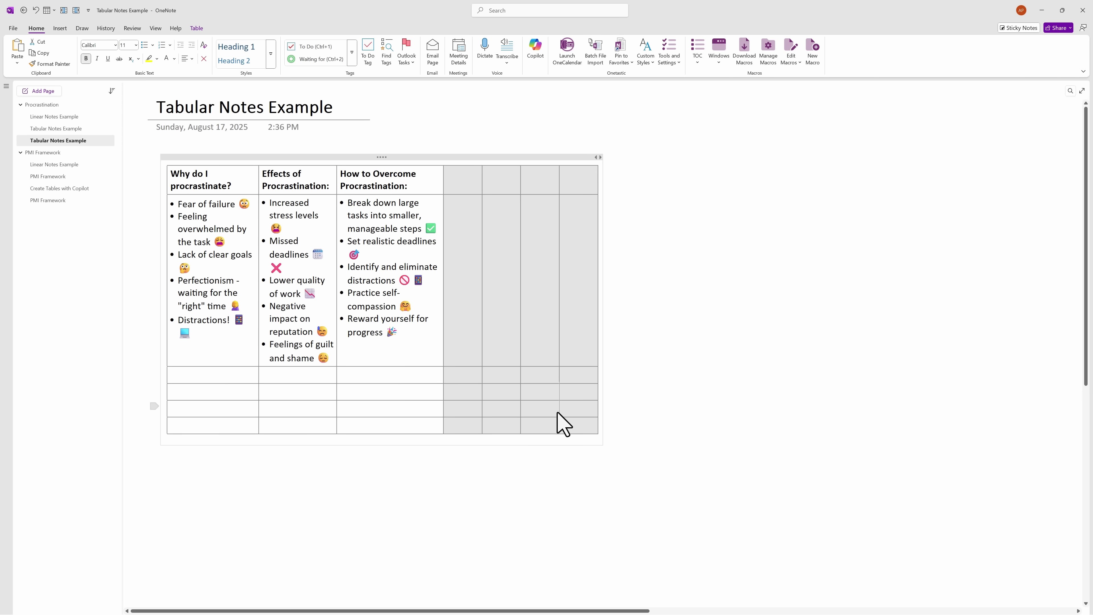
{"action": "key", "text": "Delete"}
{"action": "left_click_drag", "start_coordinate": [257, 345], "coordinate": [539, 383]}
{"action": "key", "text": "Delete"}
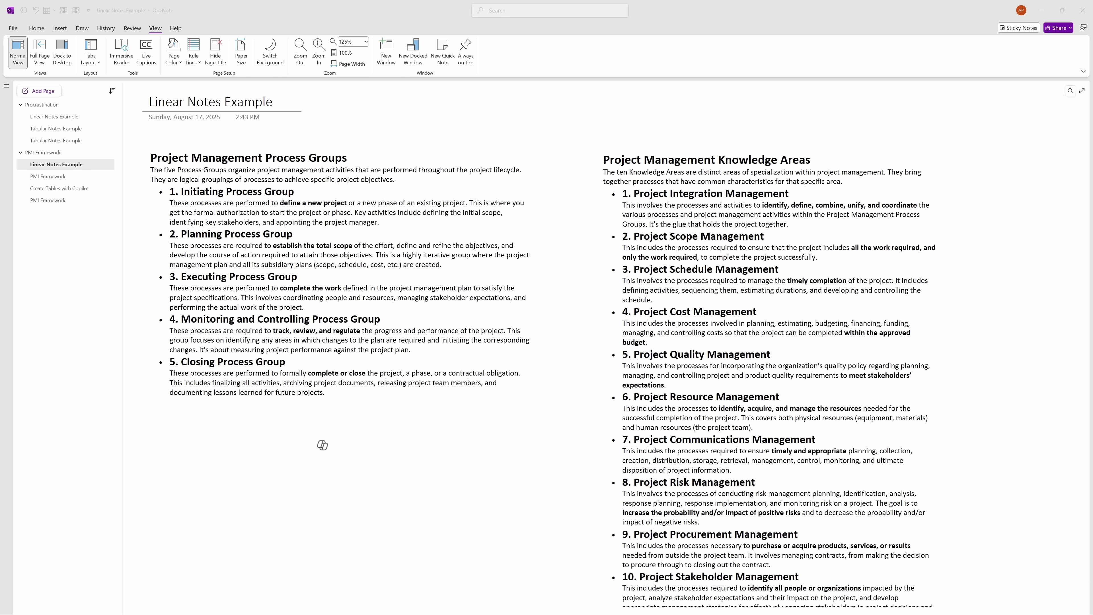
- Open the PMI Framework page from the page list
{"action": "left_click", "coordinate": [81, 177]}
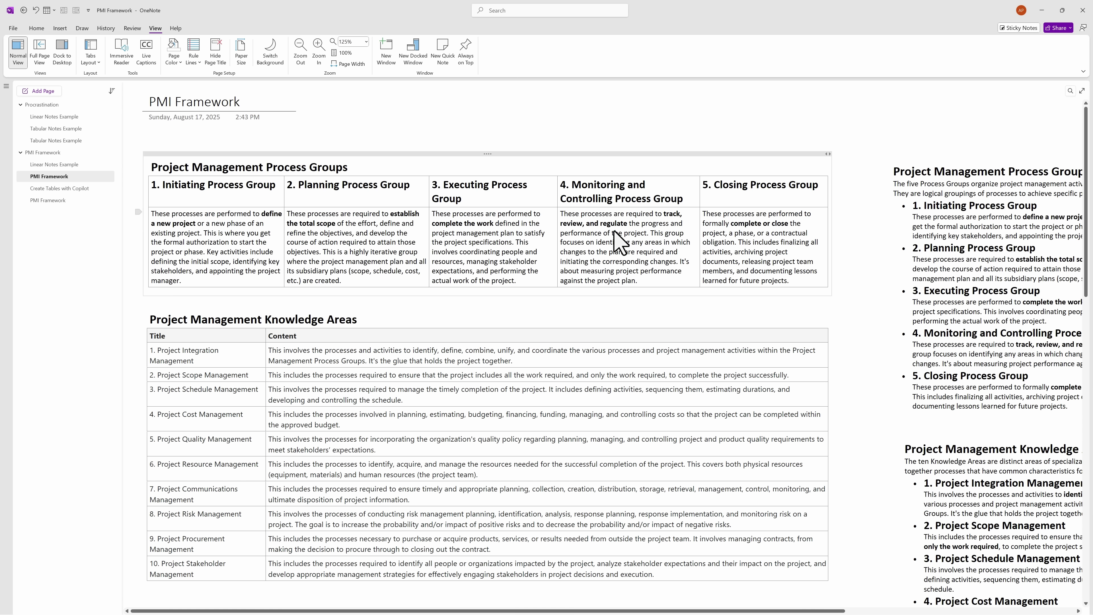
- Enlarge the Knowledge Areas table for a closer look, then close the enlarged view
{"action": "left_click", "coordinate": [824, 489]}
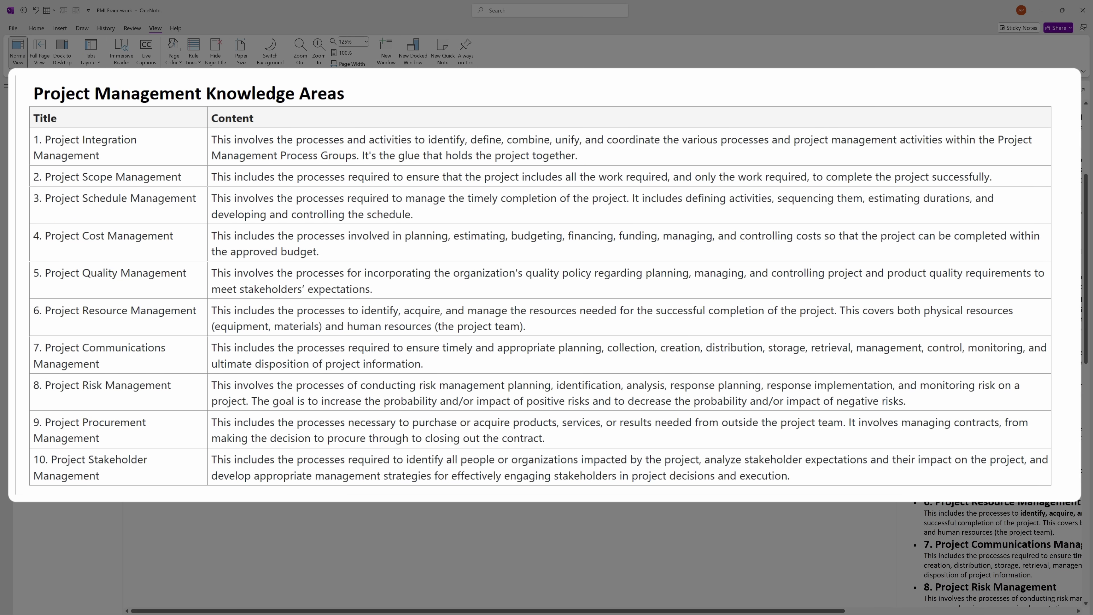
{"action": "key", "text": "Escape"}
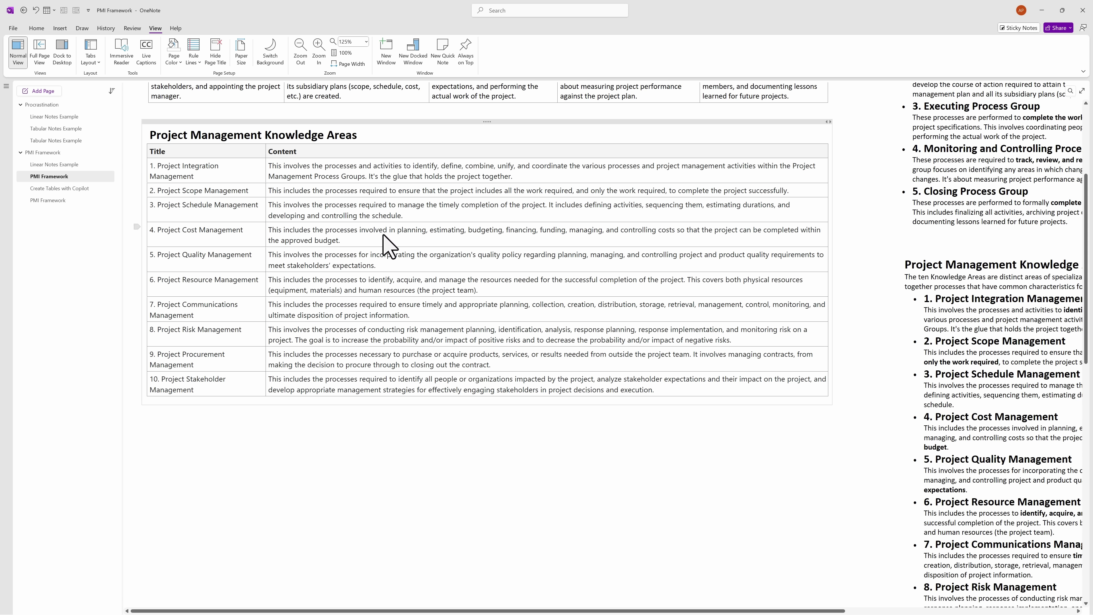
{"action": "scroll", "coordinate": [384, 235], "scroll_direction": "up", "scroll_amount": 5}
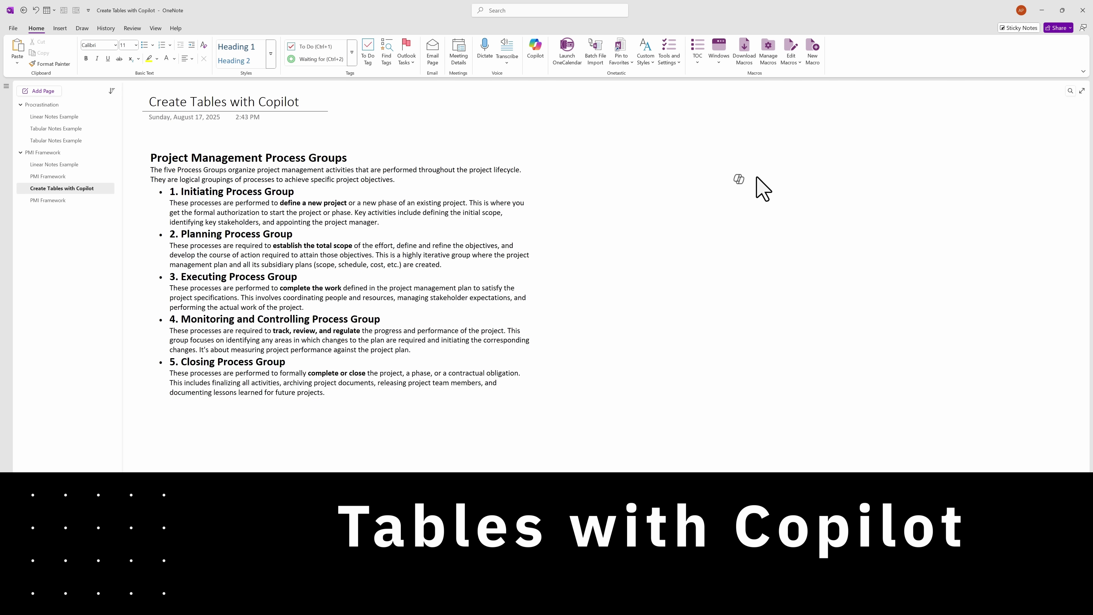
- Select the process group notes, open Copilot, and paste the prepared table request
{"action": "left_click", "coordinate": [355, 146]}
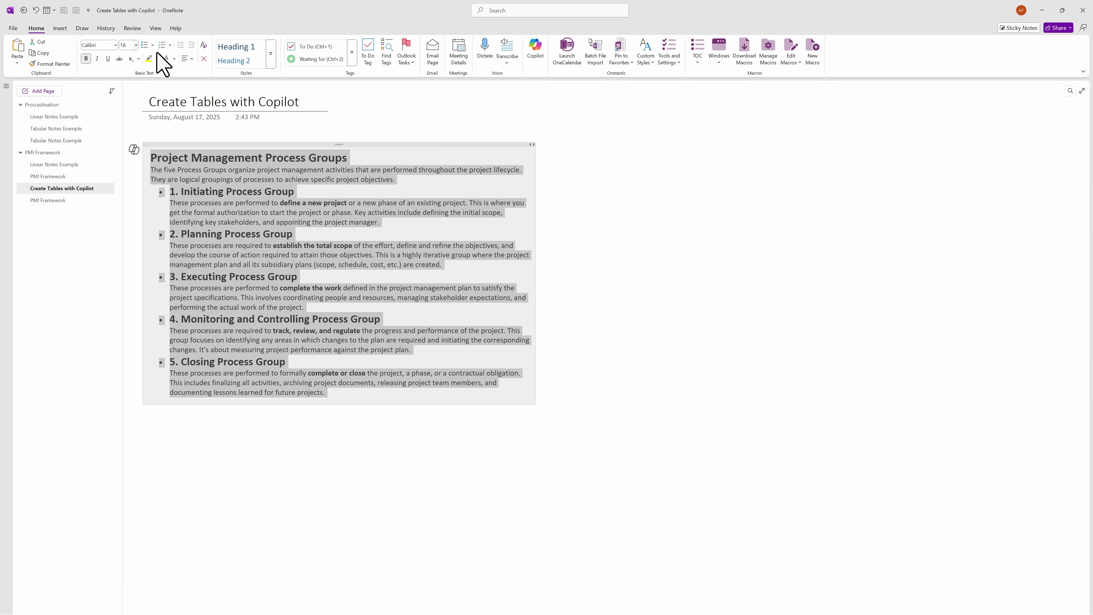
{"action": "left_click", "coordinate": [538, 58]}
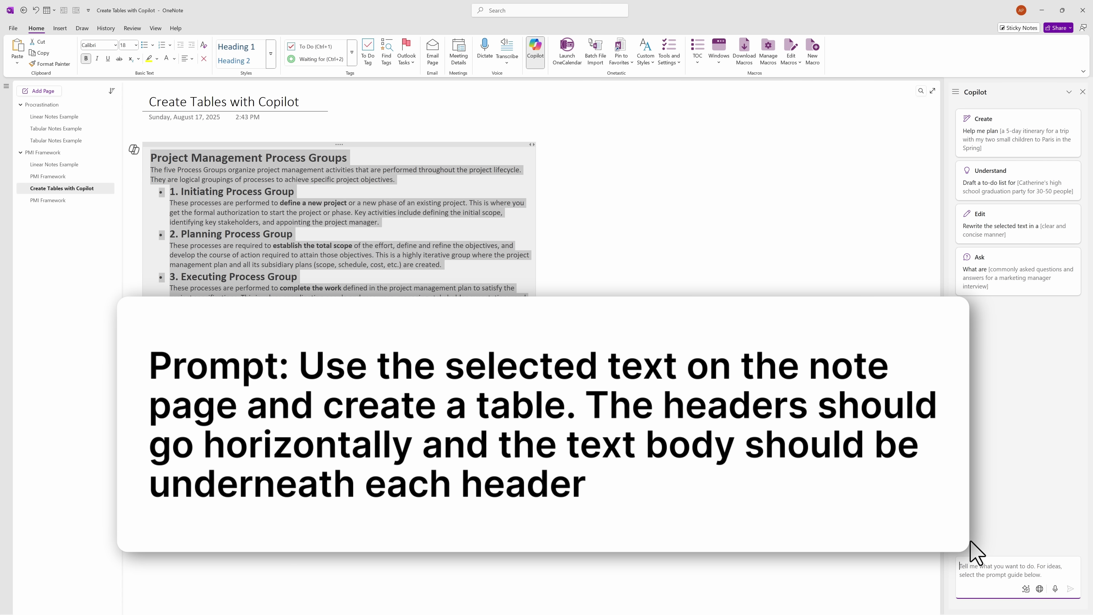
{"action": "key", "text": "ctrl+v"}
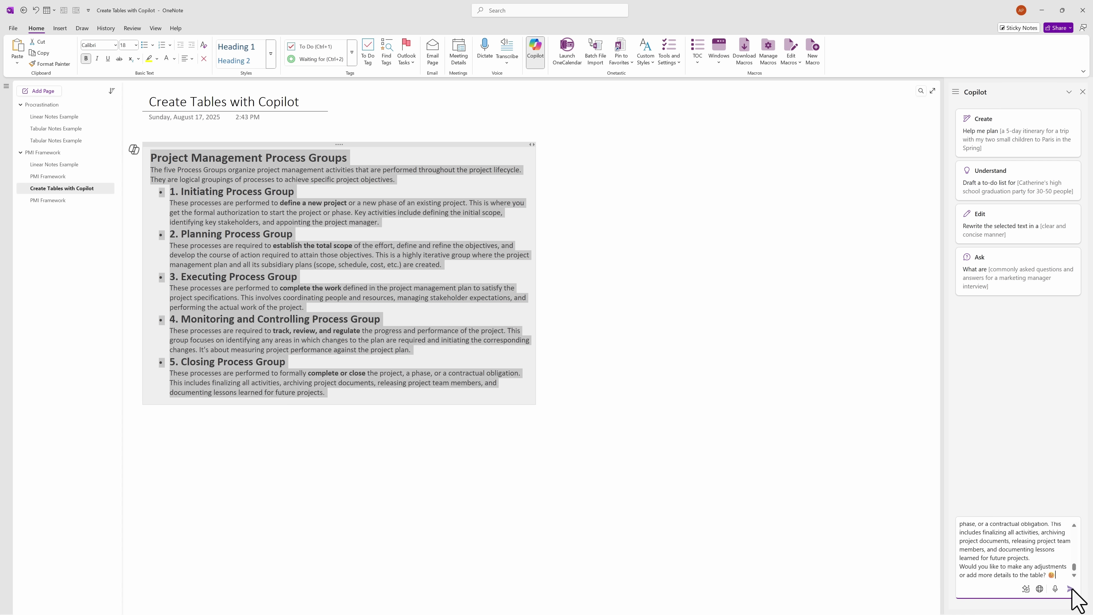
- Send the request and copy Copilot's Process Group/Description table reply
{"action": "left_click", "coordinate": [1070, 589]}
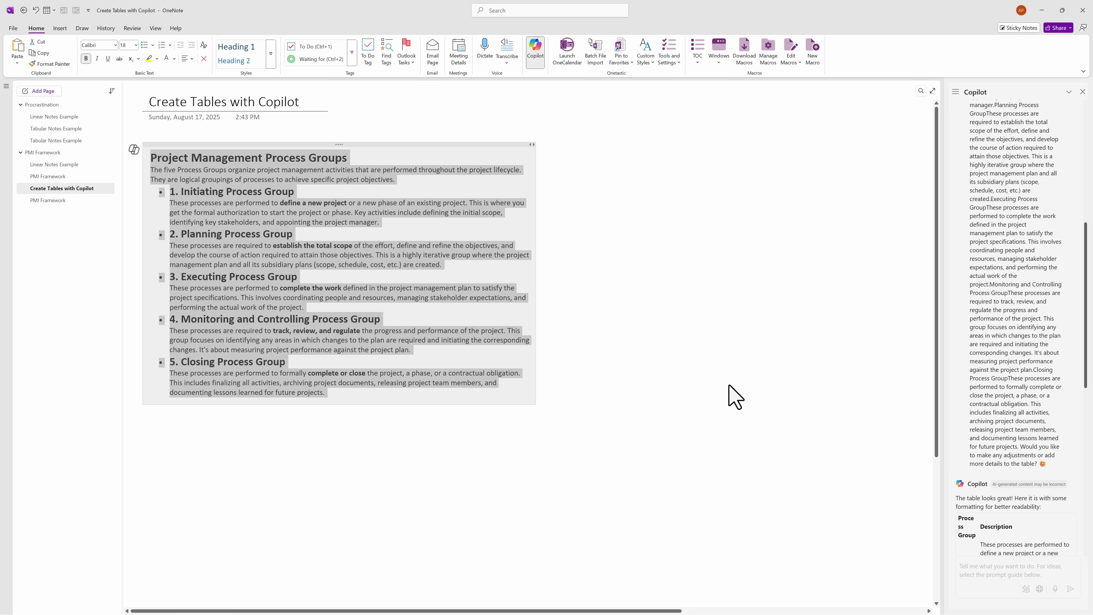
{"action": "scroll", "coordinate": [1072, 390], "scroll_direction": "down", "scroll_amount": 10}
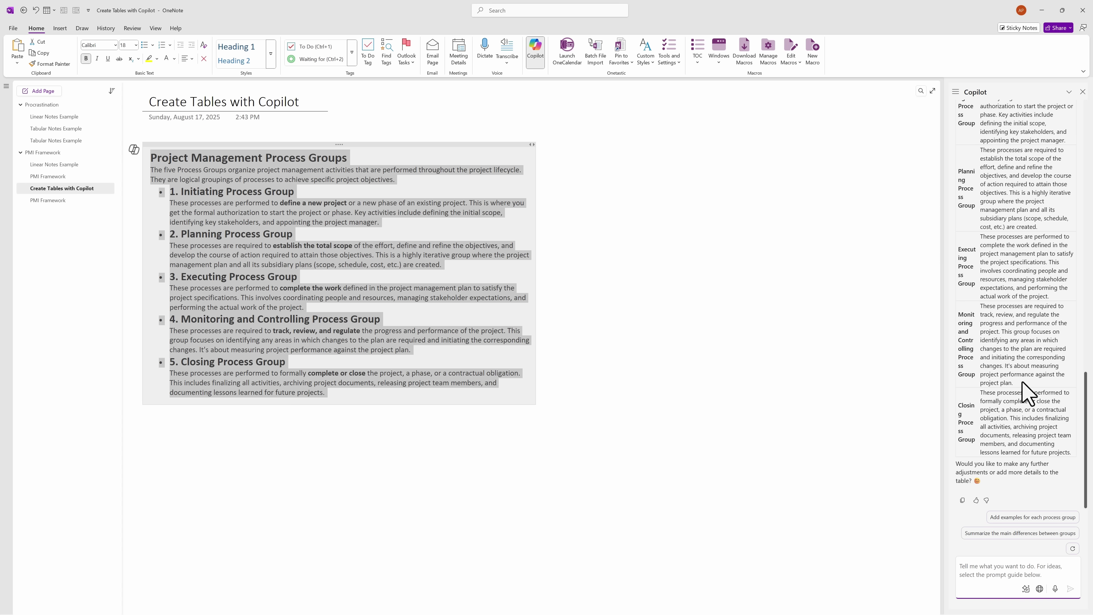
{"action": "left_click", "coordinate": [963, 500]}
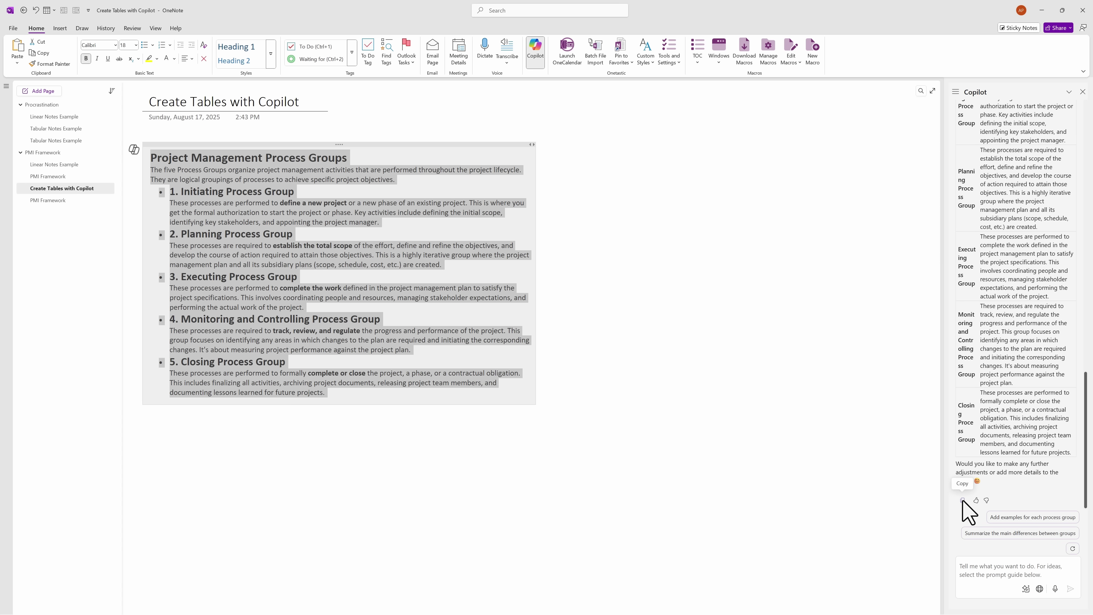
- Paste the Copilot table below the notes and widen it across the page
{"action": "left_click", "coordinate": [143, 446]}
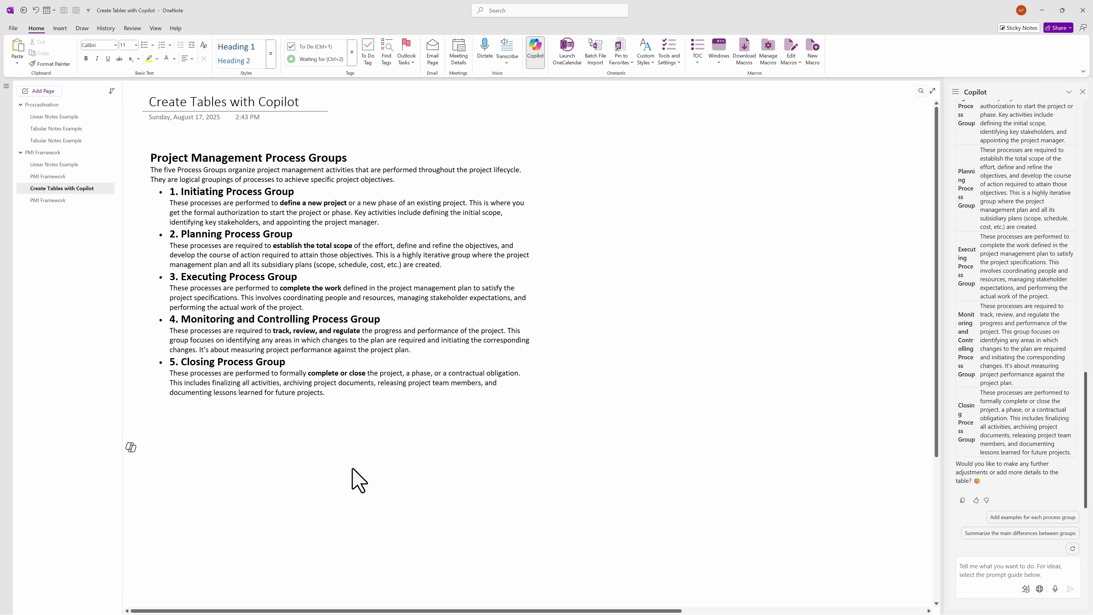
{"action": "key", "text": "ctrl+v"}
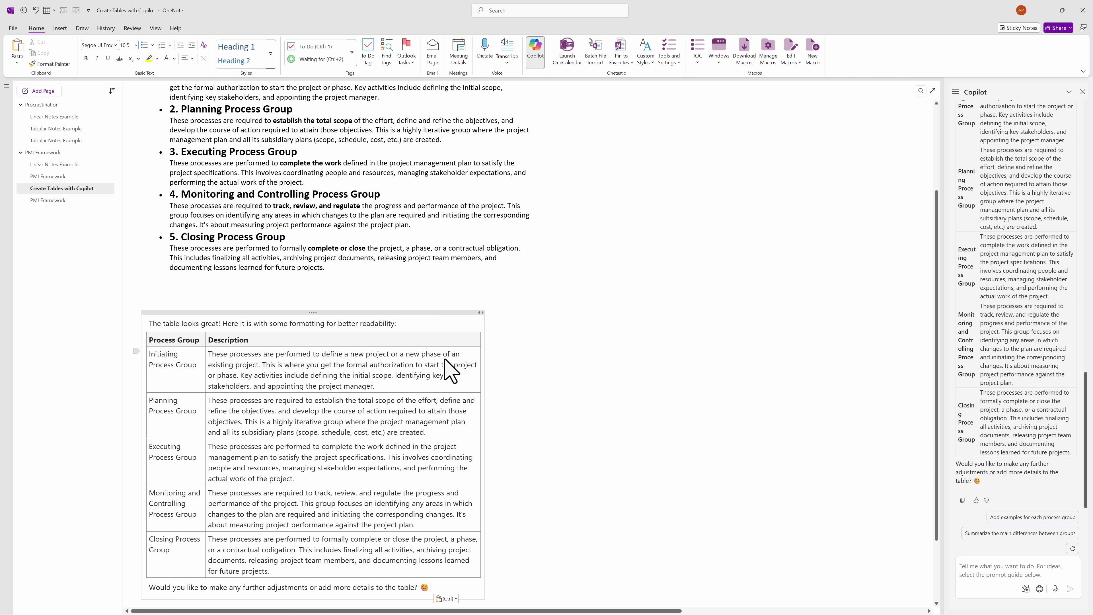
{"action": "left_click_drag", "start_coordinate": [486, 315], "coordinate": [698, 325]}
{"action": "scroll", "coordinate": [415, 330], "scroll_direction": "up", "scroll_amount": 2}
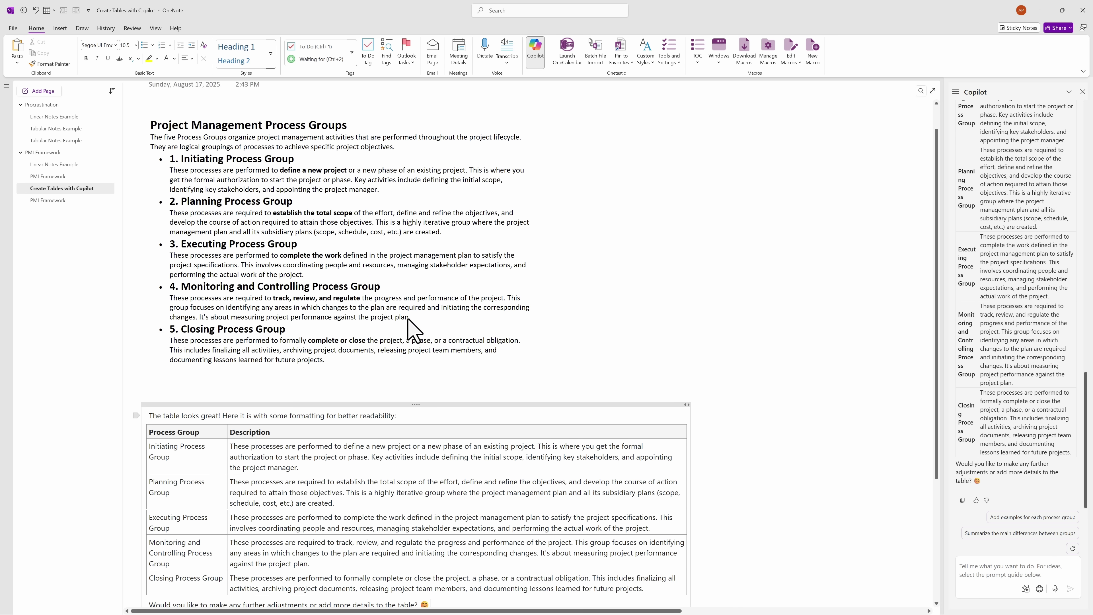
{"action": "scroll", "coordinate": [241, 213], "scroll_direction": "down", "scroll_amount": 2}
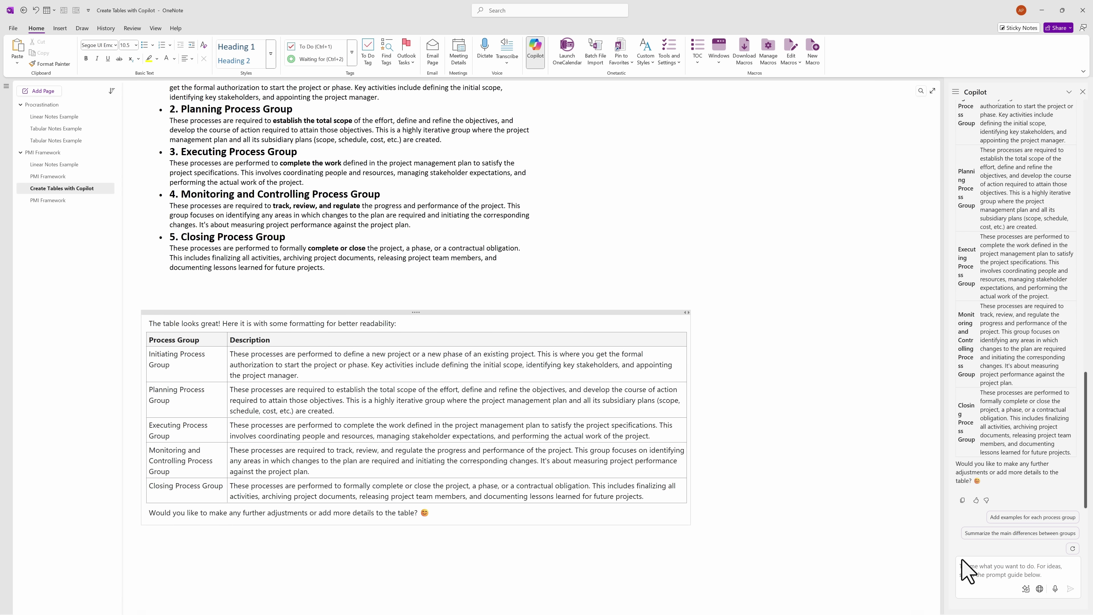
- Ask Copilot: 'Please include the numbers of the process group'
{"action": "scroll", "coordinate": [202, 245], "scroll_direction": "up", "scroll_amount": 2}
{"action": "scroll", "coordinate": [202, 244], "scroll_direction": "up", "scroll_amount": 1}
{"action": "scroll", "coordinate": [249, 251], "scroll_direction": "down", "scroll_amount": 1}
{"action": "scroll", "coordinate": [249, 252], "scroll_direction": "down", "scroll_amount": 1}
{"action": "left_click", "coordinate": [977, 568]}
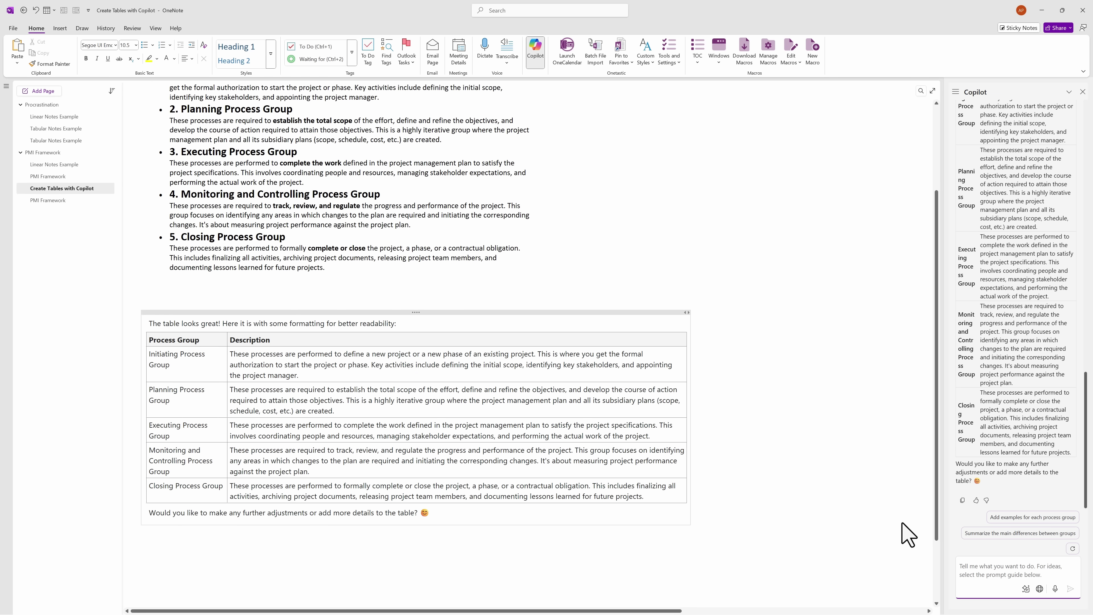
{"action": "type", "text": "Please include the number"}
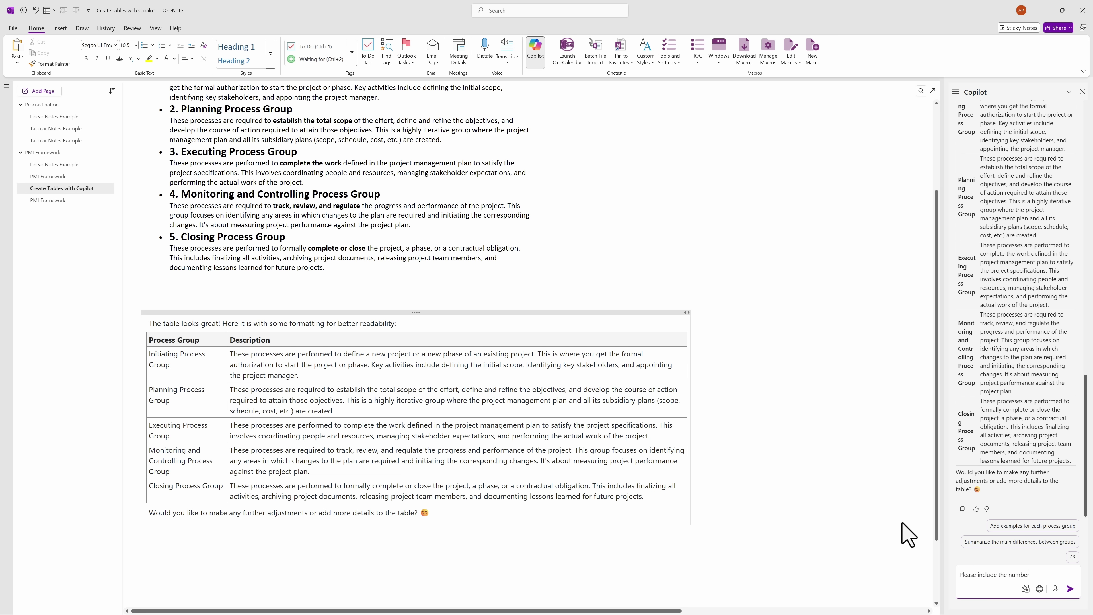
{"action": "type", "text": "s of the pro"}
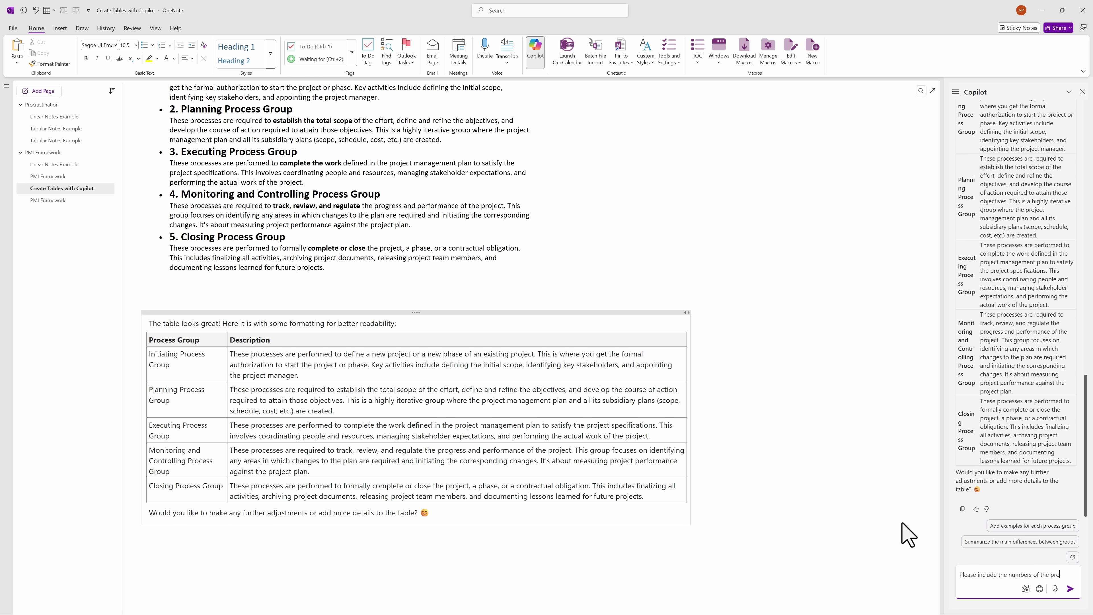
{"action": "type", "text": "cess group"}
{"action": "key", "text": "Return"}
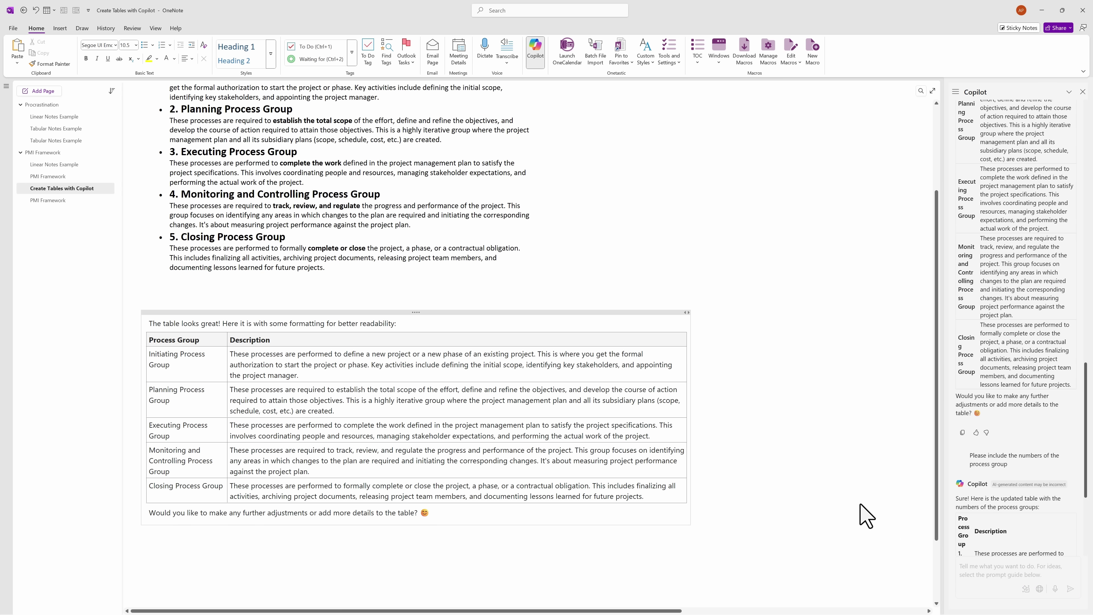
- Replace the old table with Copilot's numbered version and widen it across the page
{"action": "left_click", "coordinate": [541, 313]}
{"action": "key", "text": "Delete"}
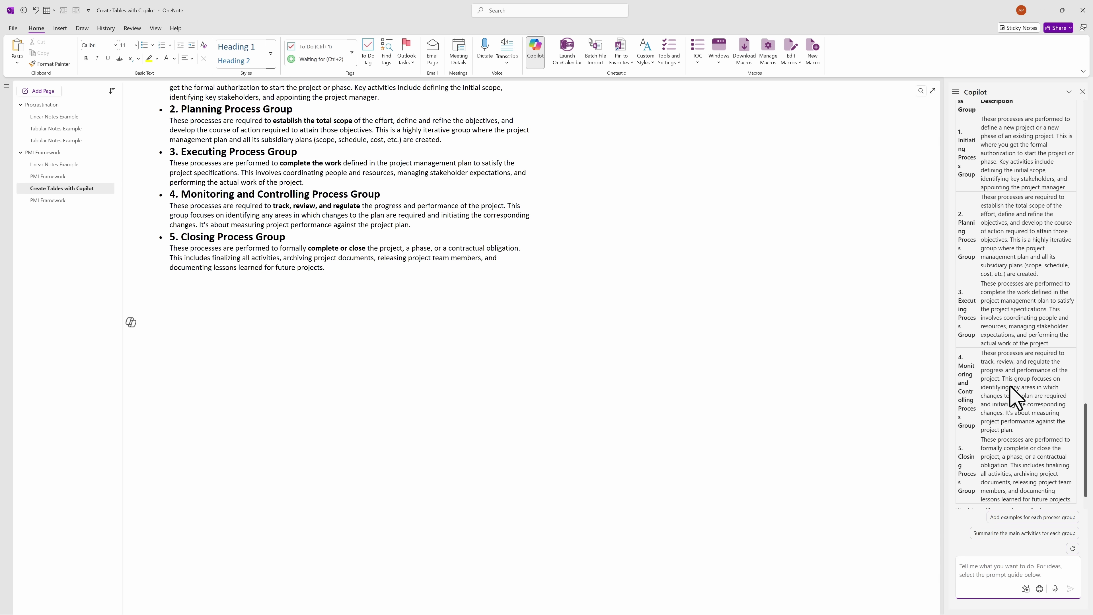
{"action": "left_click", "coordinate": [963, 500]}
{"action": "left_click", "coordinate": [155, 329]}
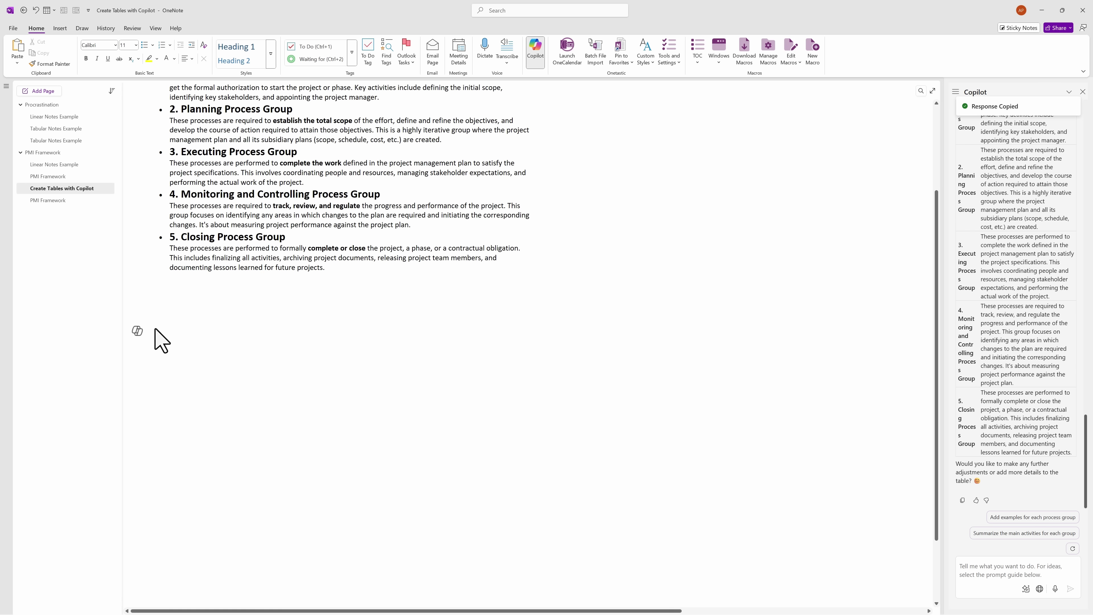
{"action": "key", "text": "ctrl+v"}
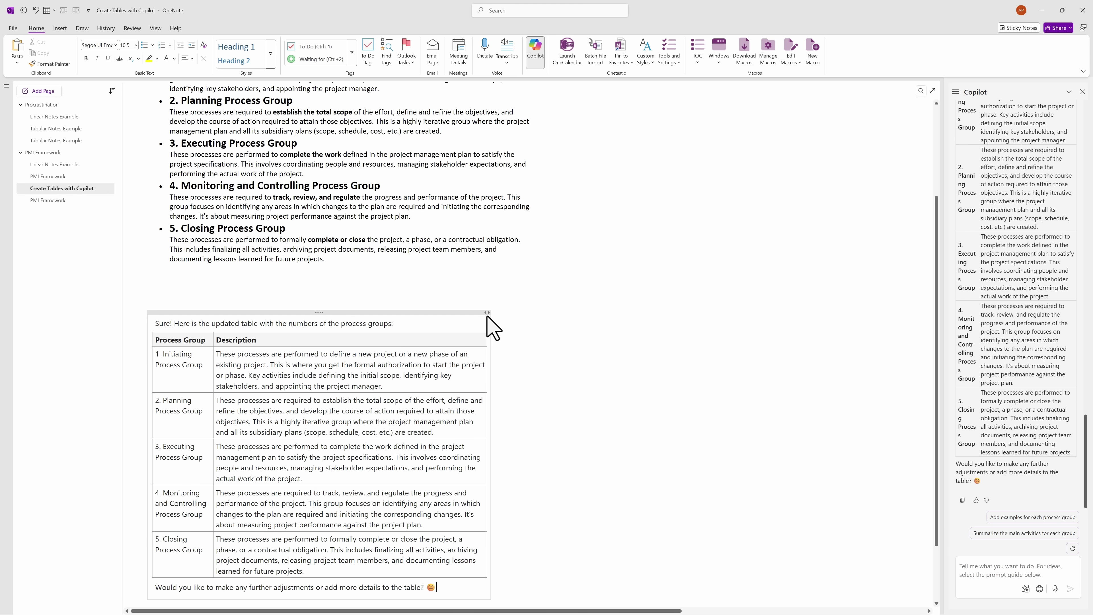
{"action": "left_click_drag", "start_coordinate": [488, 317], "coordinate": [612, 328]}
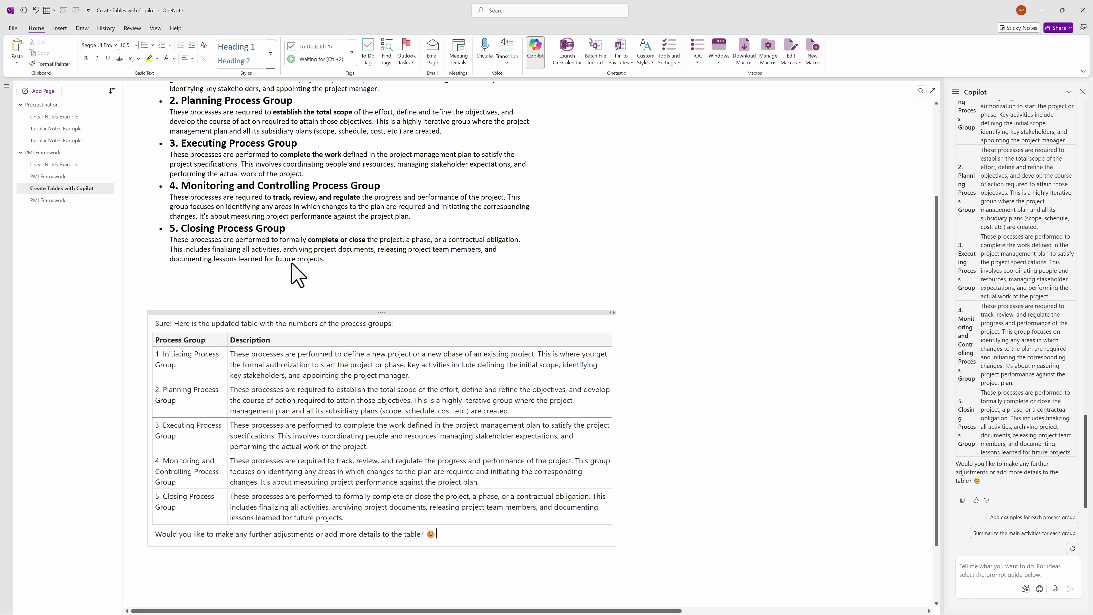
- Scroll the PMI Framework page up and down to view its process-group table
{"action": "scroll", "coordinate": [280, 267], "scroll_direction": "up", "scroll_amount": 3}
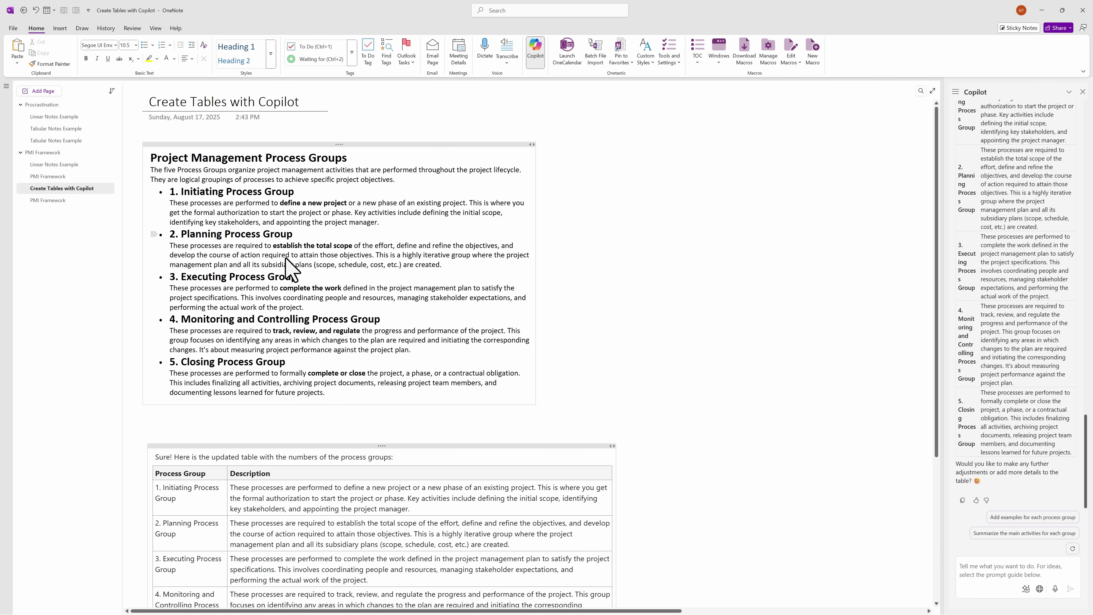
{"action": "scroll", "coordinate": [288, 259], "scroll_direction": "down", "scroll_amount": 2}
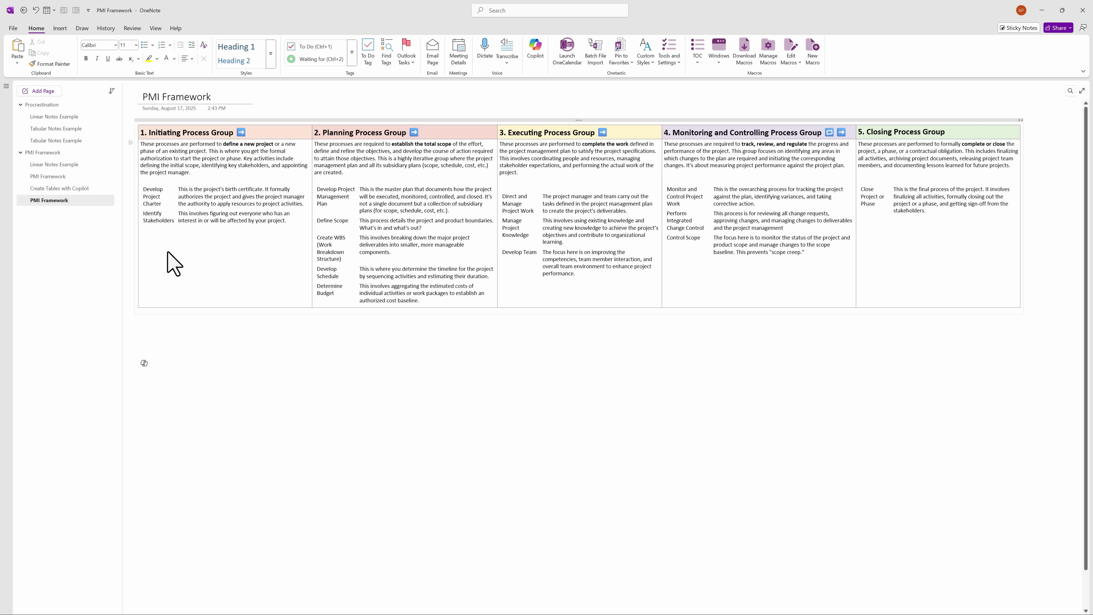
- Turn off Hide Borders so the nested Initiating table shows its borders
{"action": "left_click_drag", "start_coordinate": [152, 201], "coordinate": [183, 215]}
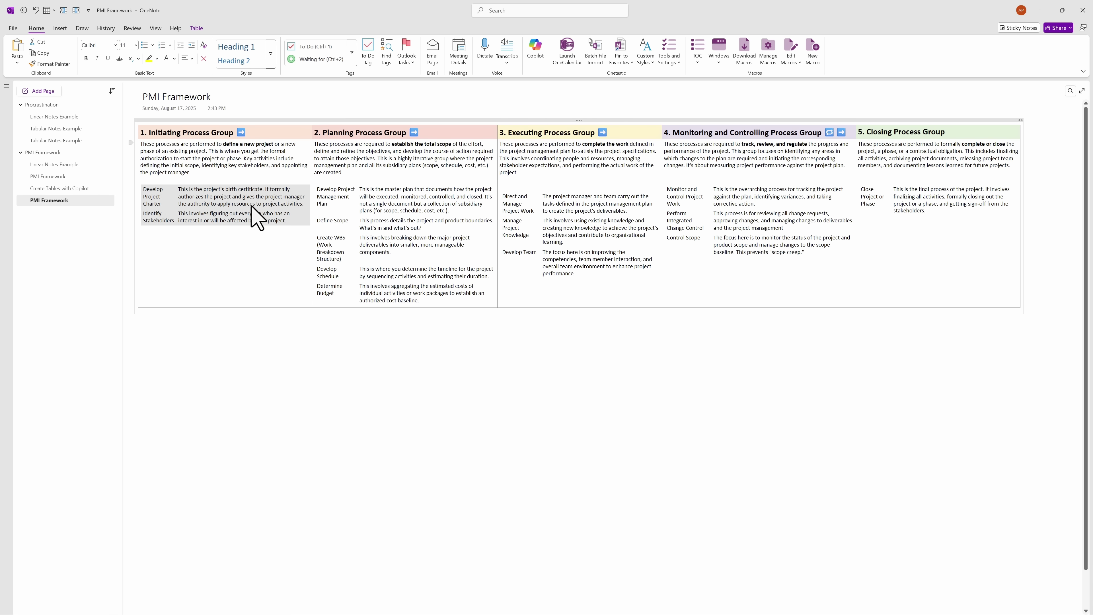
{"action": "left_click", "coordinate": [196, 29]}
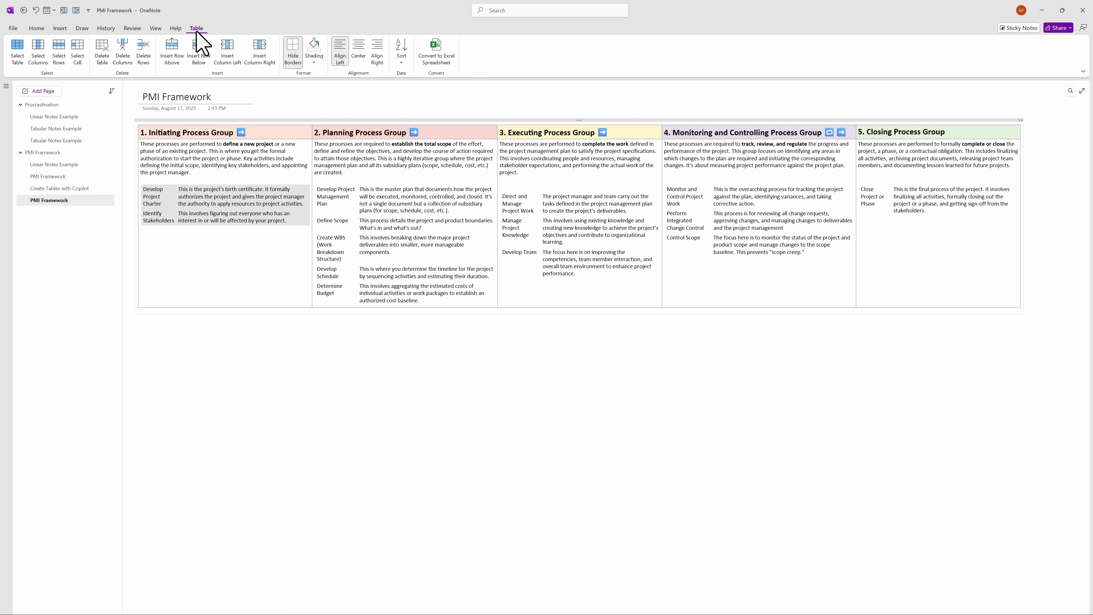
{"action": "left_click", "coordinate": [289, 50]}
{"action": "left_click", "coordinate": [205, 279]}
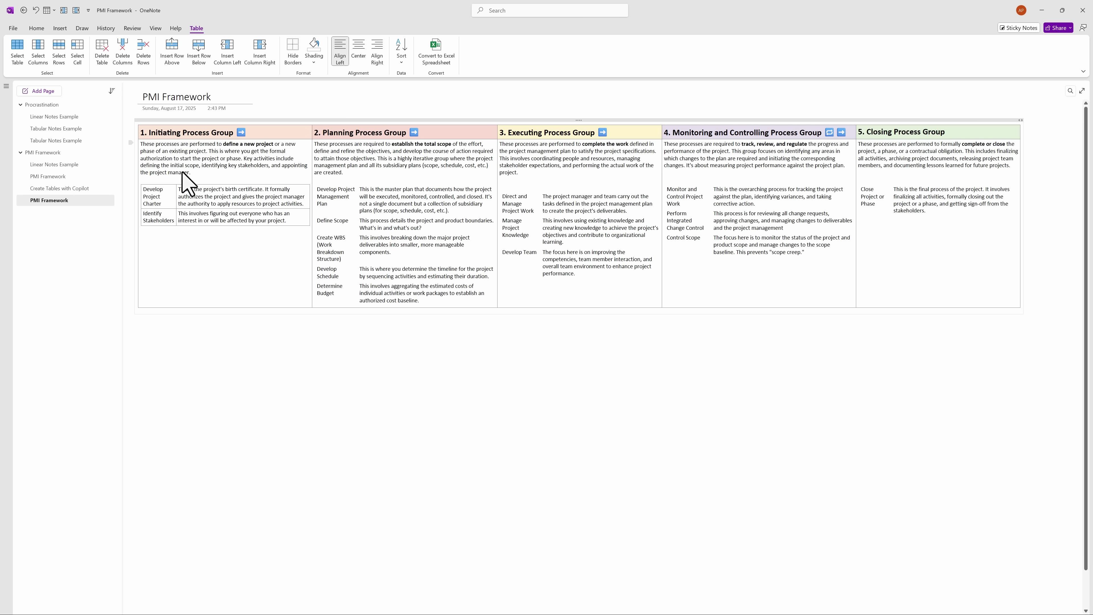
- Insert an empty 3x3 table just below the nested Initiating table
{"action": "left_click", "coordinate": [160, 235]}
{"action": "left_click", "coordinate": [49, 11]}
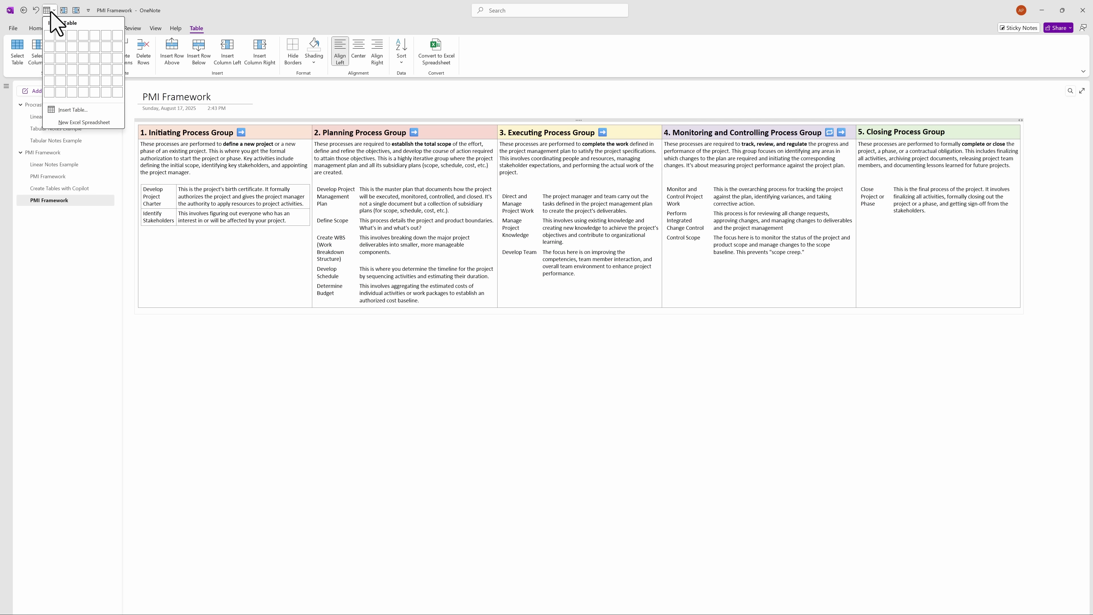
{"action": "left_click", "coordinate": [71, 61]}
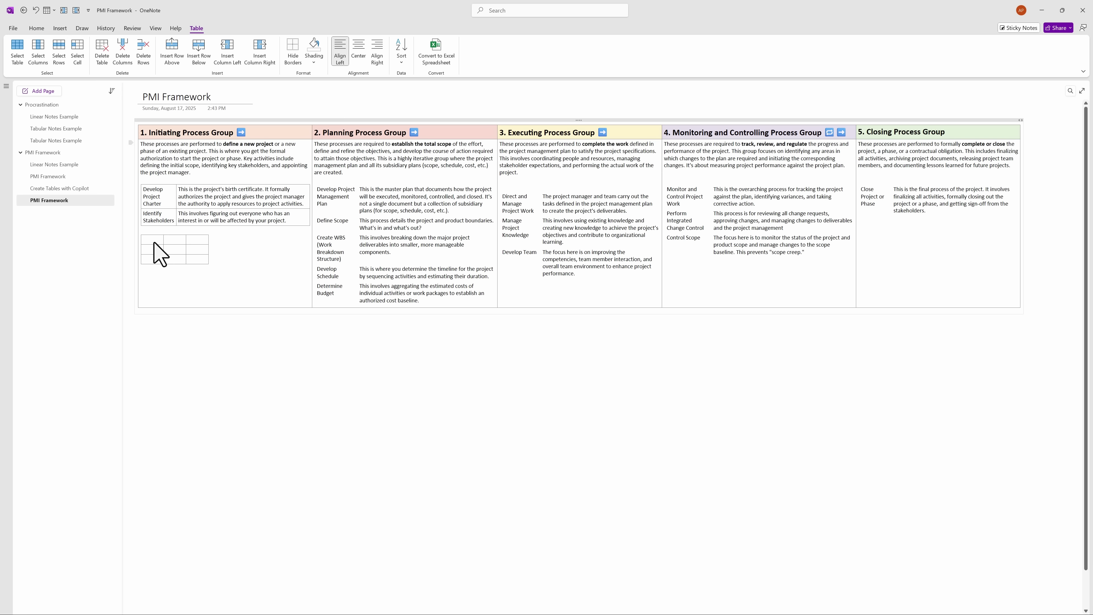
- Hide the borders of all nine cells in the new 3x3 table and shade them blue
{"action": "left_click_drag", "start_coordinate": [157, 247], "coordinate": [202, 258]}
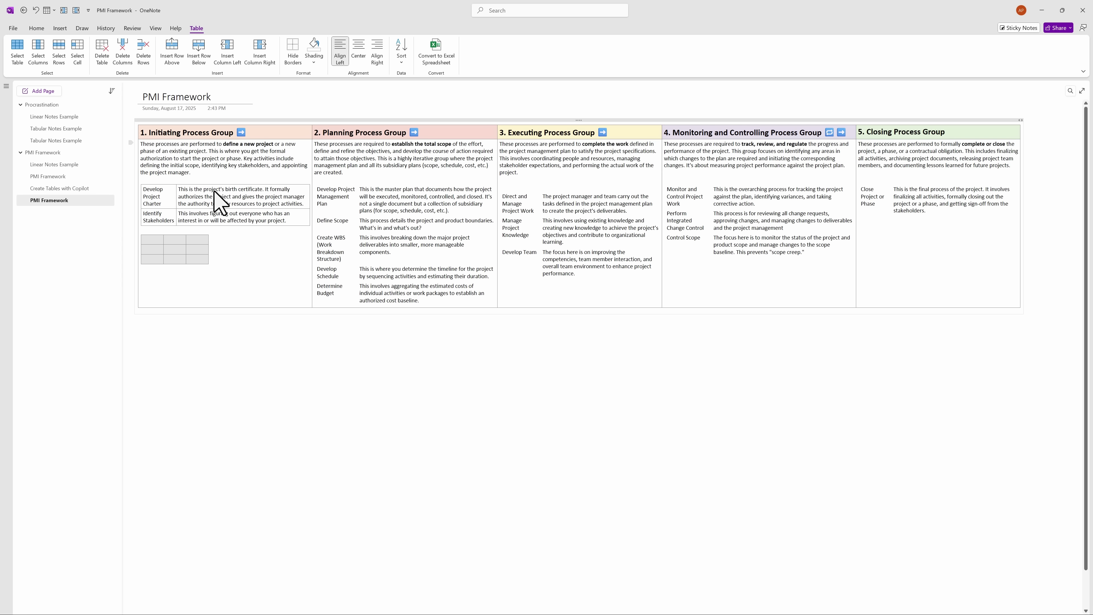
{"action": "left_click", "coordinate": [293, 52]}
{"action": "left_click", "coordinate": [318, 61]}
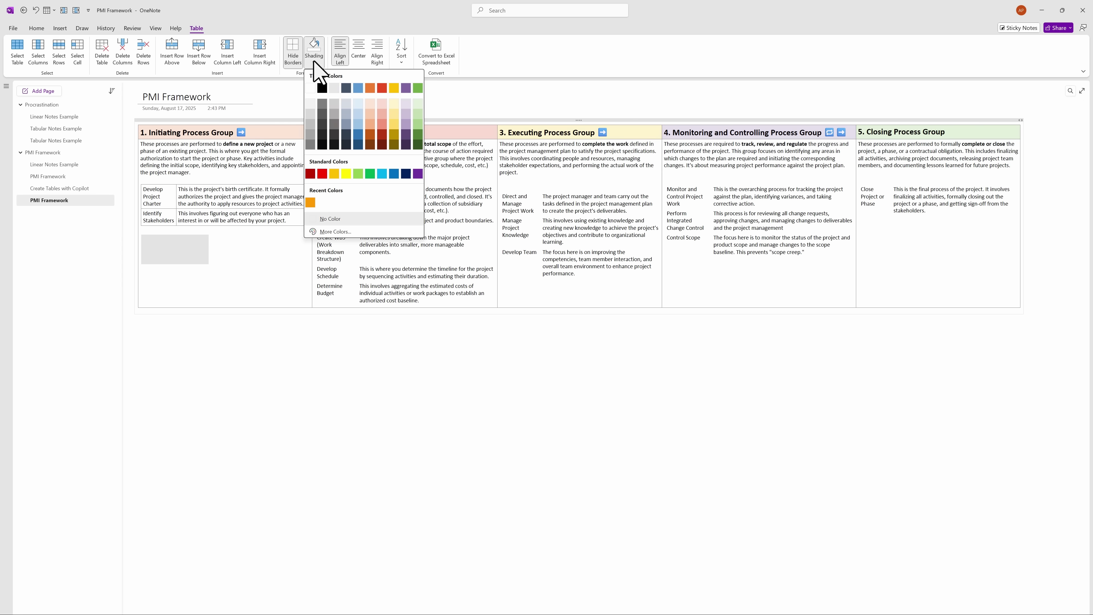
{"action": "left_click", "coordinate": [355, 89]}
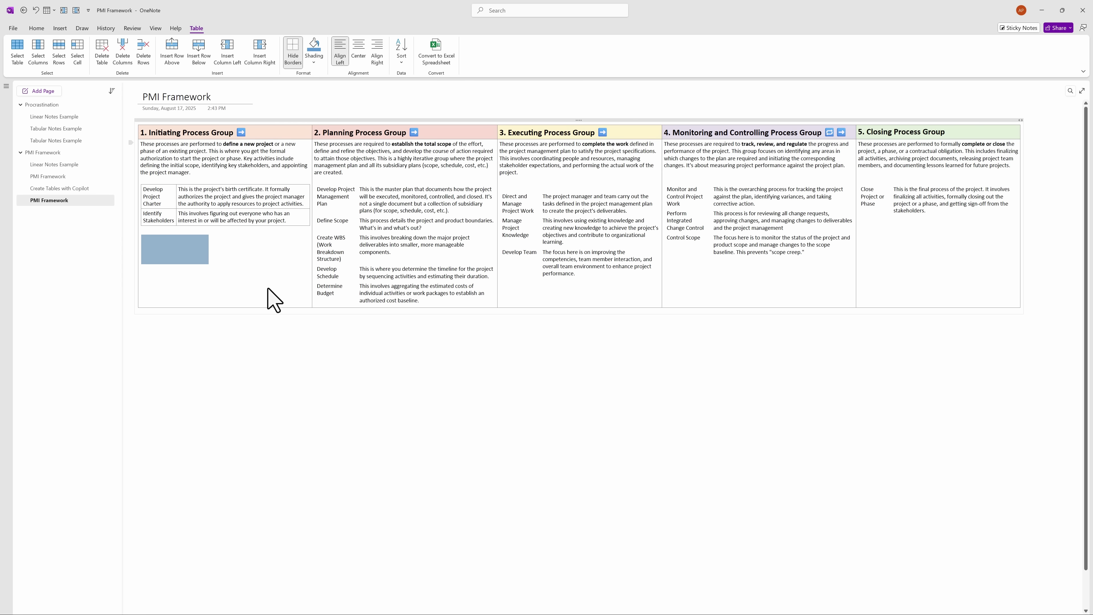
{"action": "left_click", "coordinate": [273, 303]}
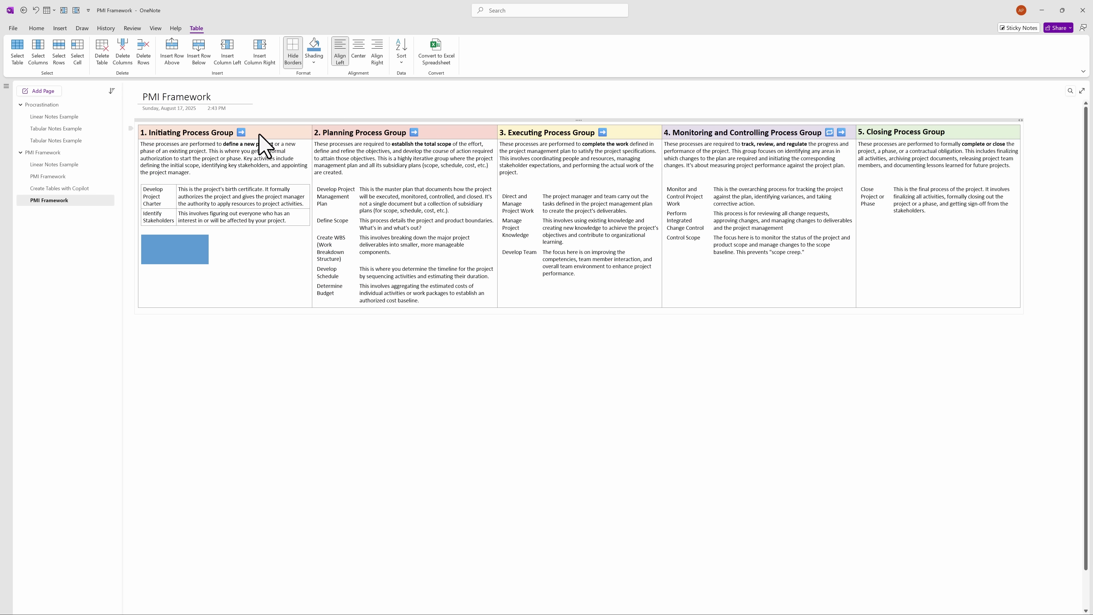
{"action": "left_click", "coordinate": [282, 134]}
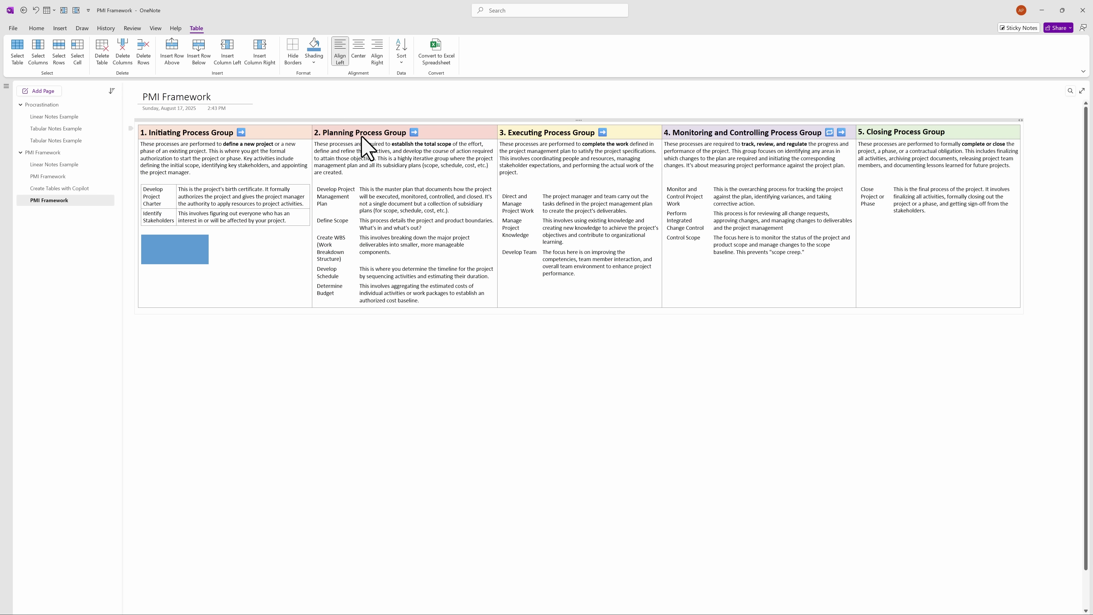
{"action": "key", "text": "super+period"}
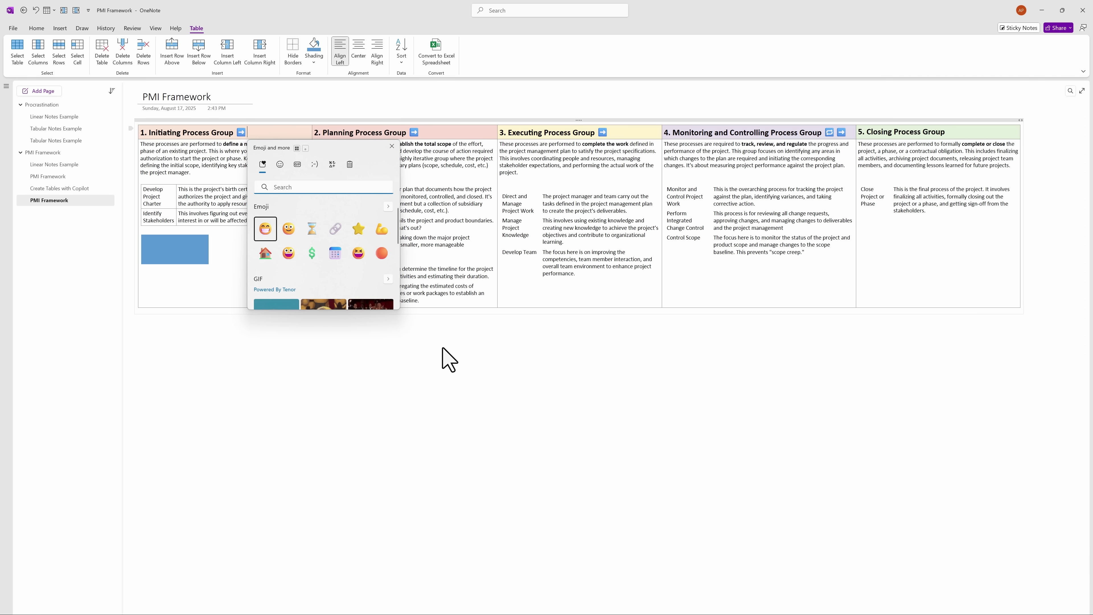
{"action": "key", "text": "Escape"}
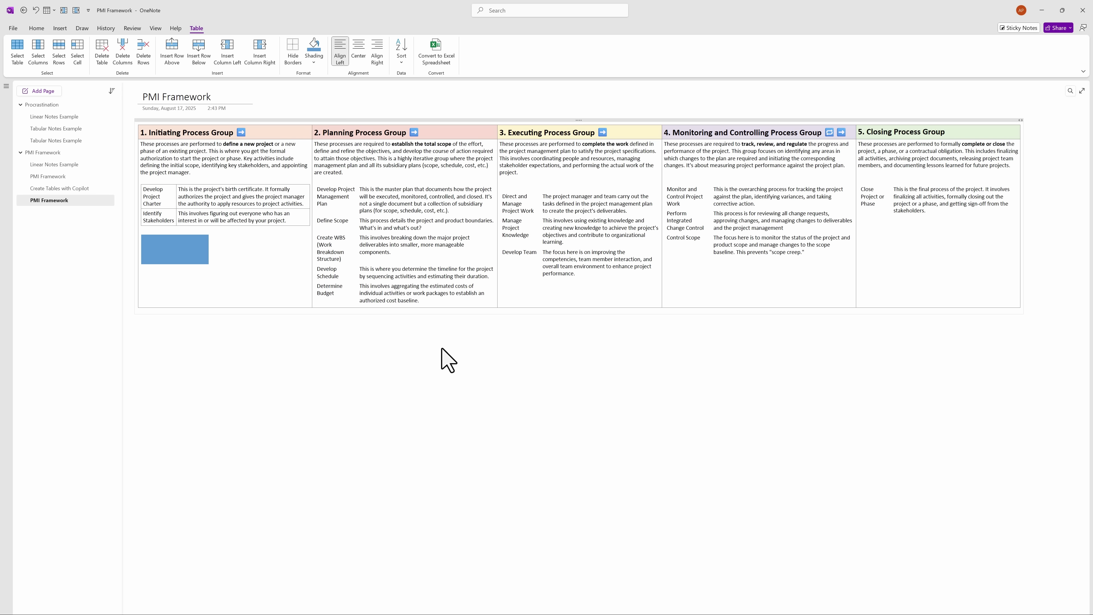